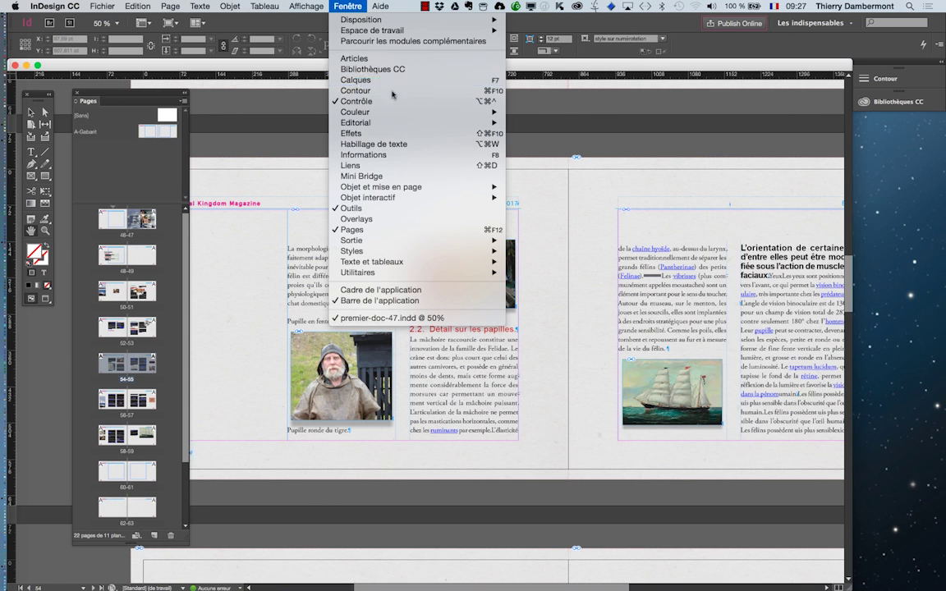
Step: Show the Layers panel and toggle the visibility of the interactif layer, leaving the layer hidden
left_click(357, 80)
left_click_drag(672, 191, 650, 165)
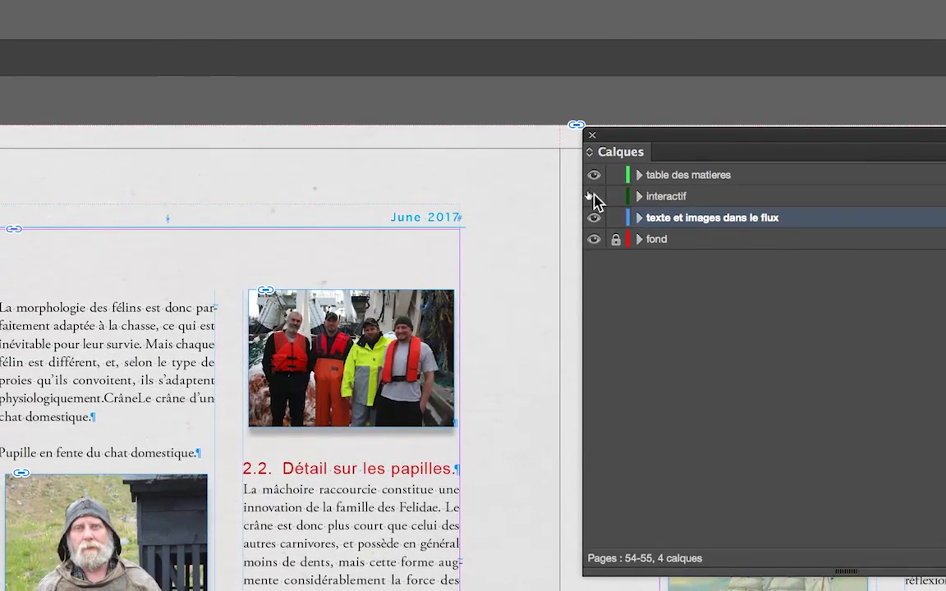
left_click(546, 189)
left_click_drag(605, 185, 702, 272)
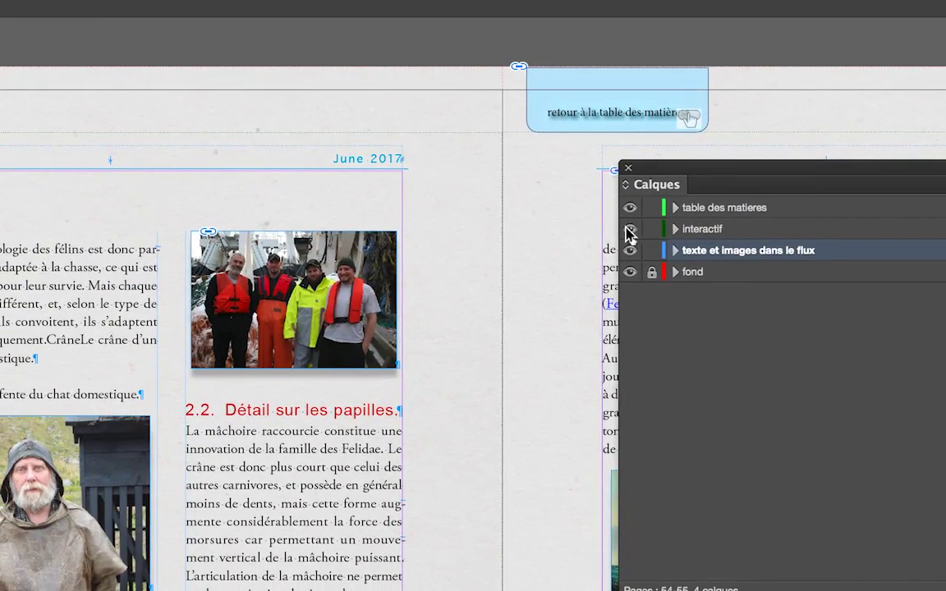
left_click(630, 229)
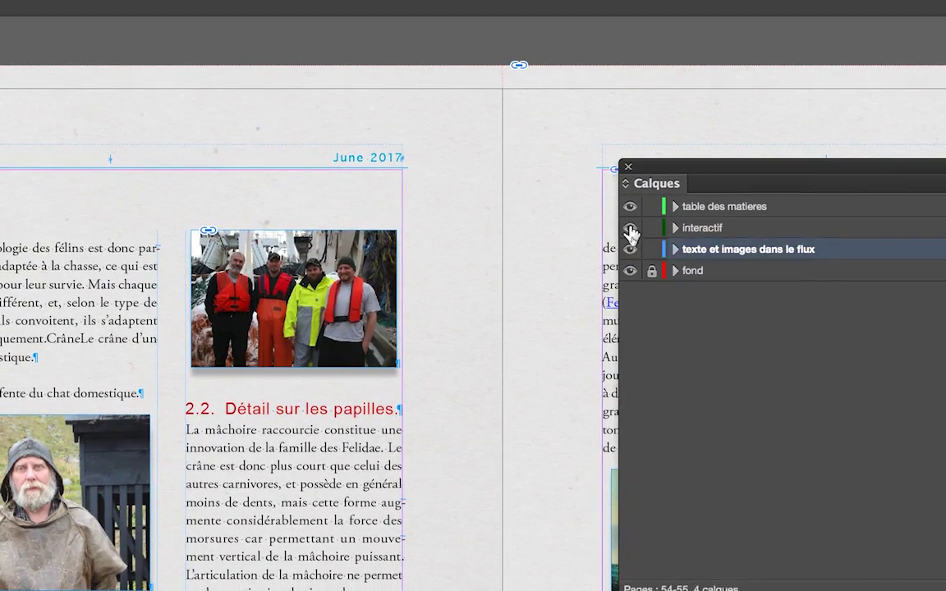
left_click(629, 230)
left_click(629, 230)
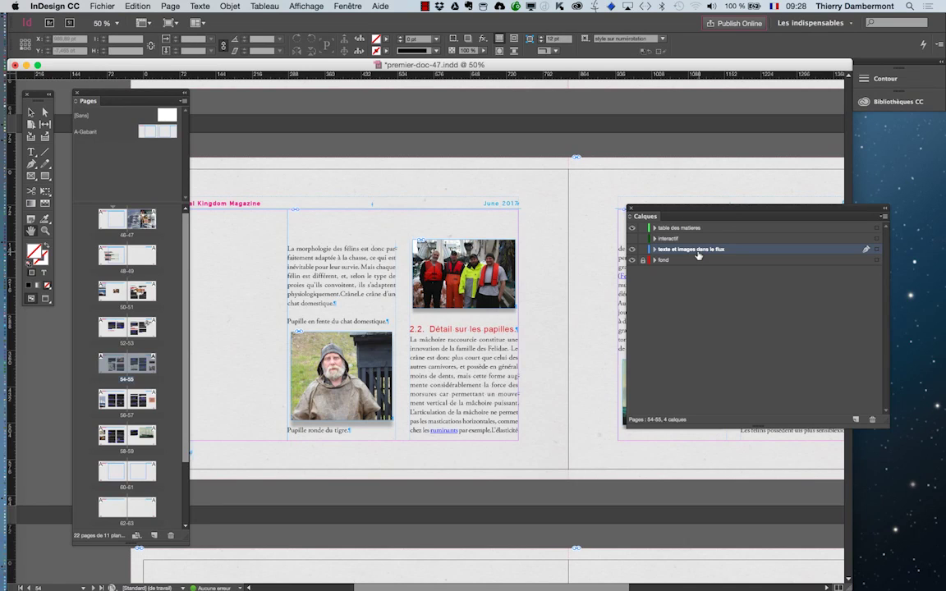
Step: Narrow the Layers panel, then move it and the Pages panel away from the displayed spread
left_click_drag(889, 382, 809, 381)
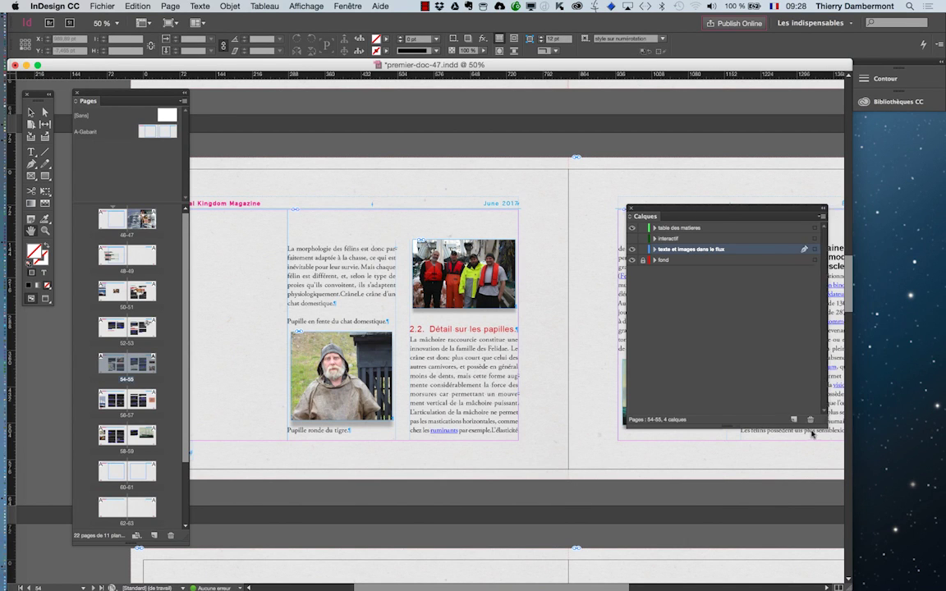
left_click_drag(653, 208, 768, 177)
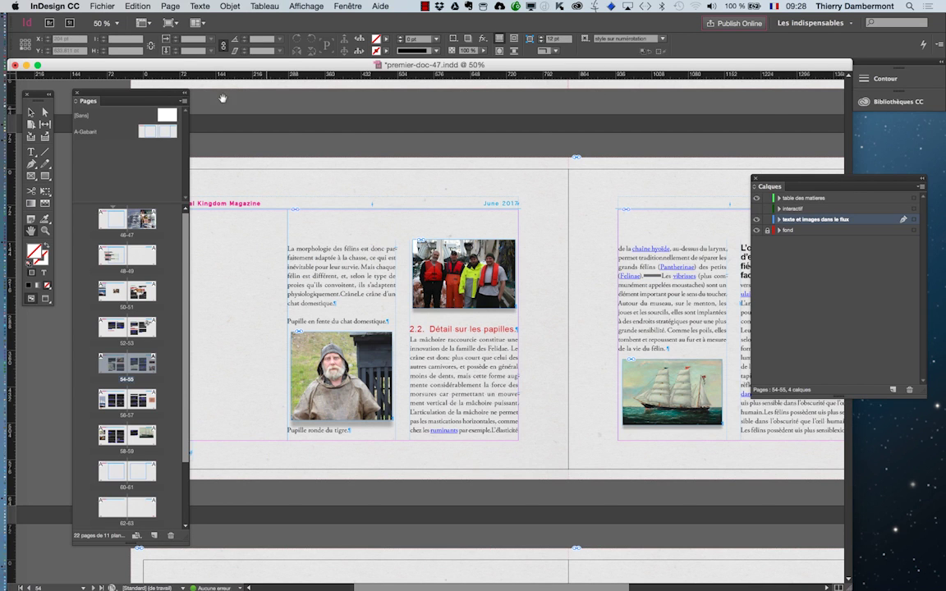
left_click_drag(152, 98, 678, 104)
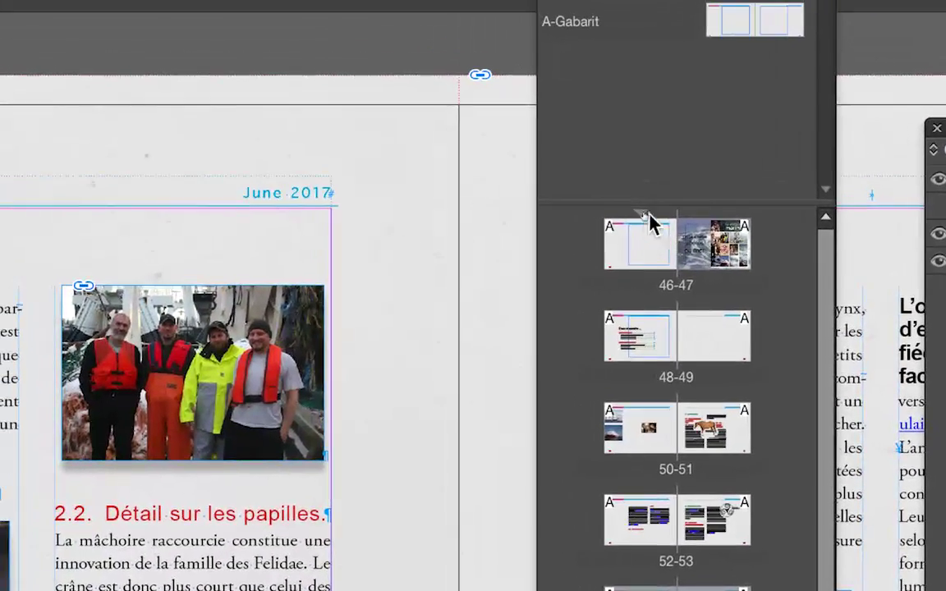
Step: Set the document's starting page number to 1 in the numbering and section options
double_click(645, 214)
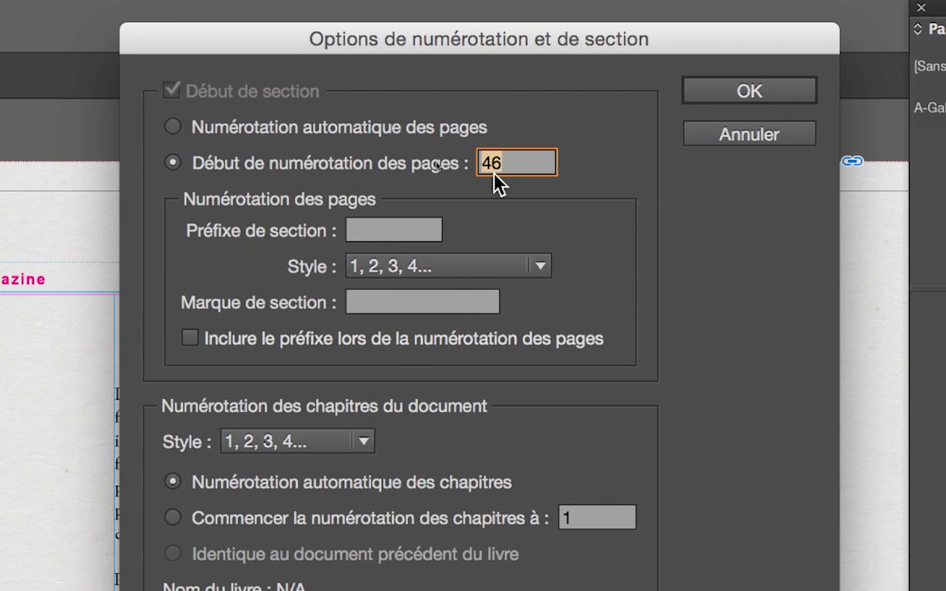
type("1")
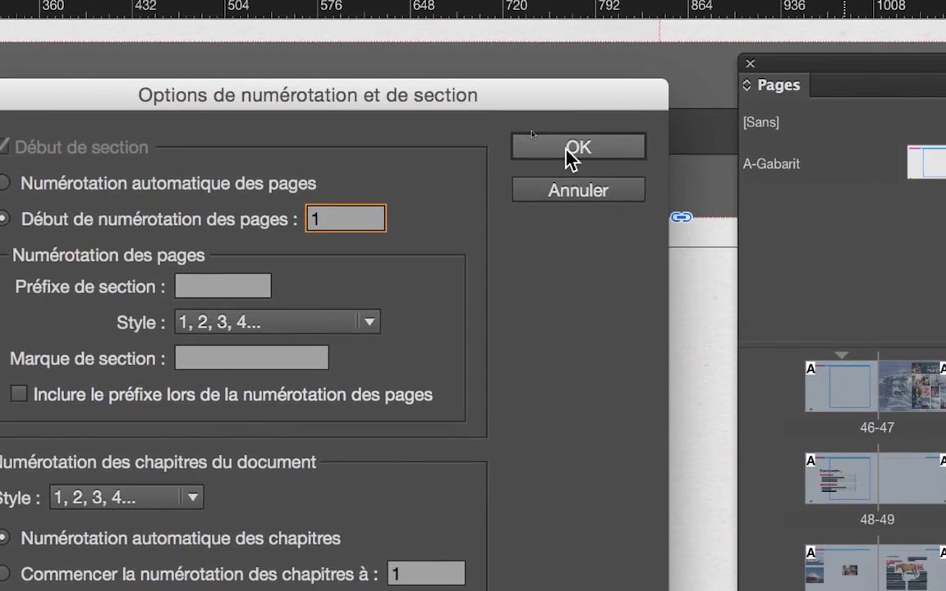
left_click(565, 152)
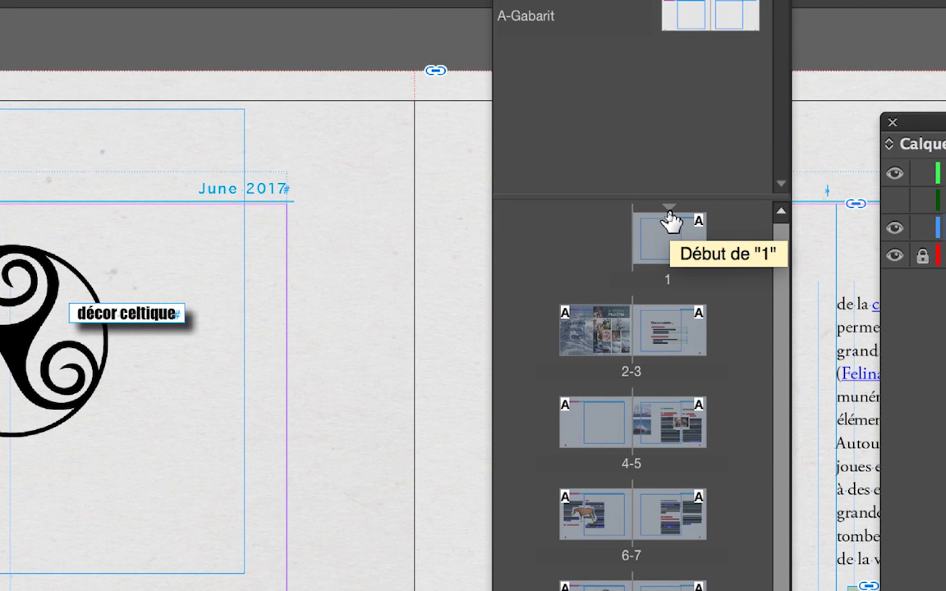
Step: Review the numbering and section options of the section starting at page 1 without changing anything
double_click(669, 215)
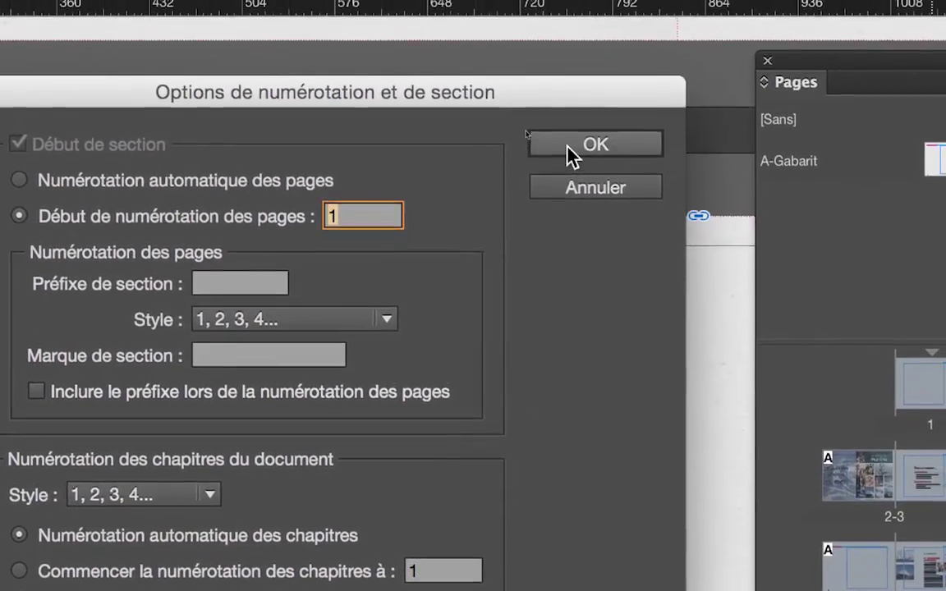
left_click(756, 96)
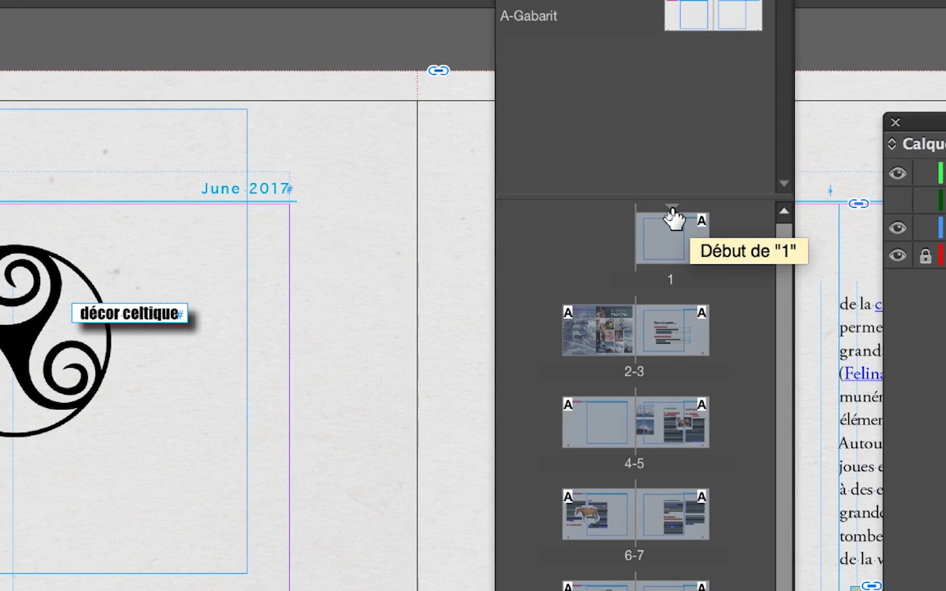
double_click(671, 215)
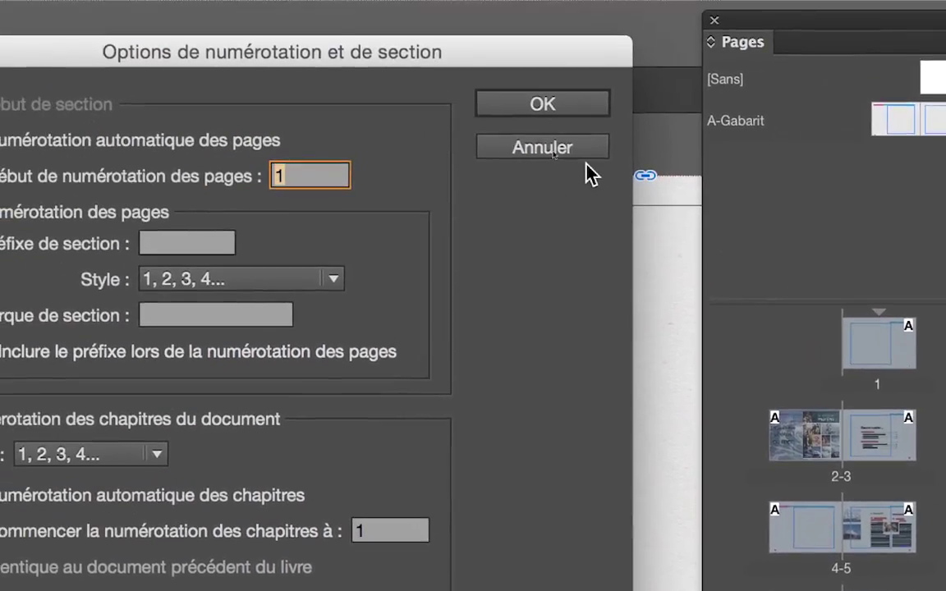
left_click(335, 42)
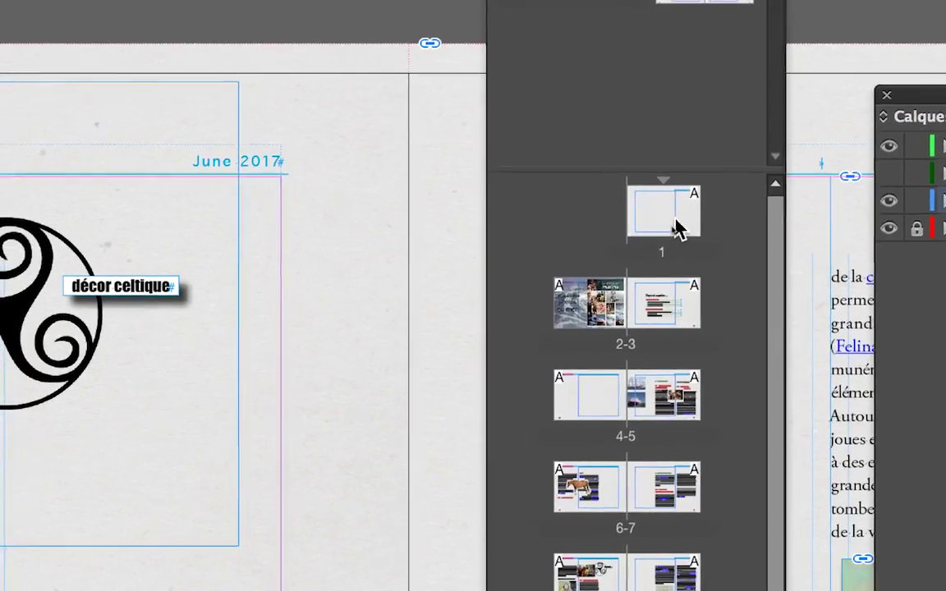
Step: Delete the page that precedes the cover, and display the cover page in the document window
left_click_drag(675, 228, 692, 458)
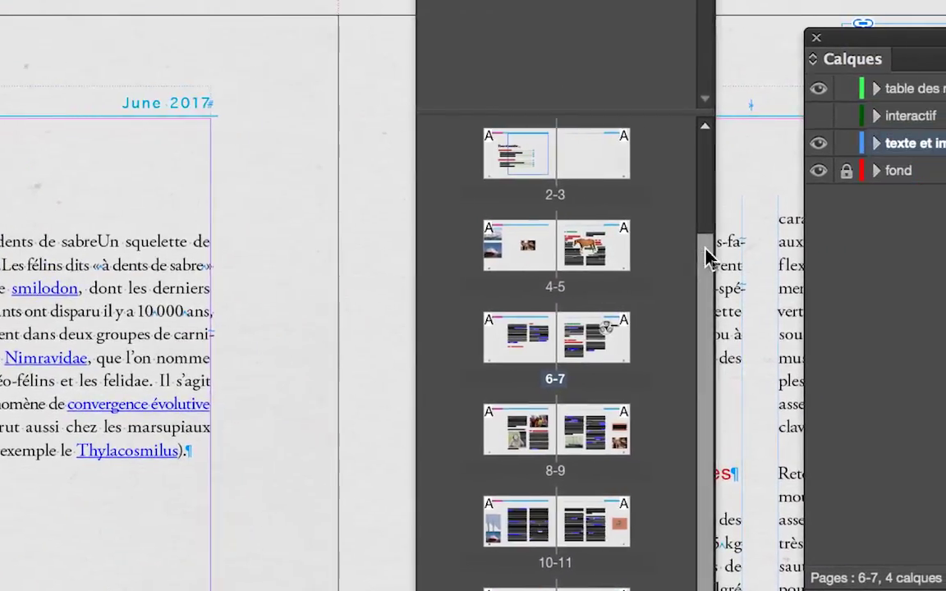
key("ctrl+z")
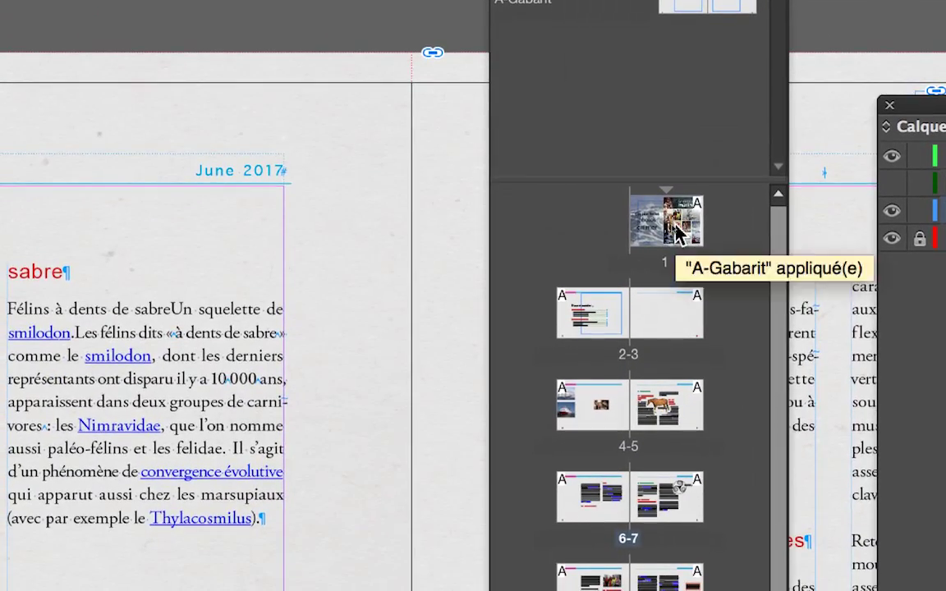
double_click(675, 232)
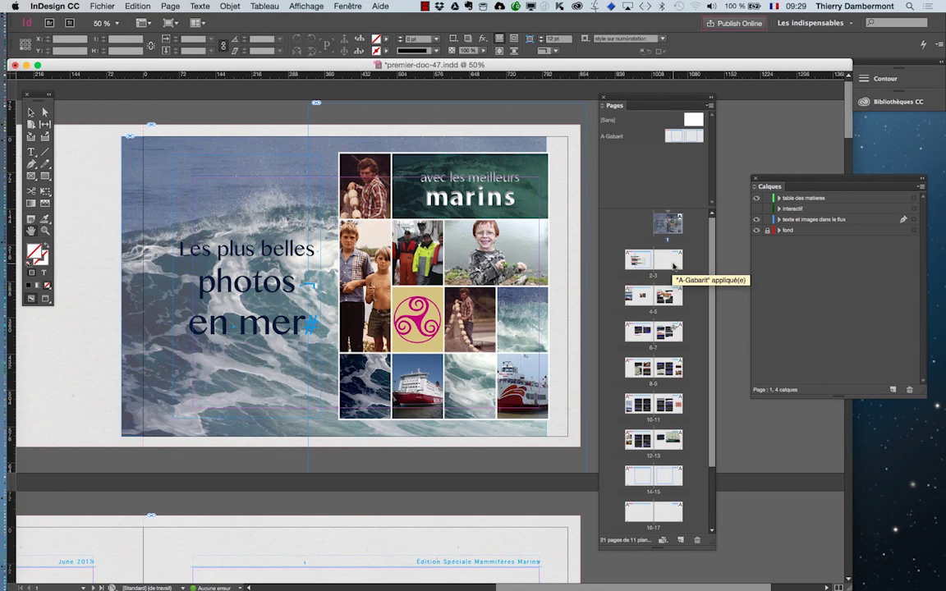
Step: Delete the last page, page 21, from the document even though it contains objects
scroll(713, 332, "down", 3)
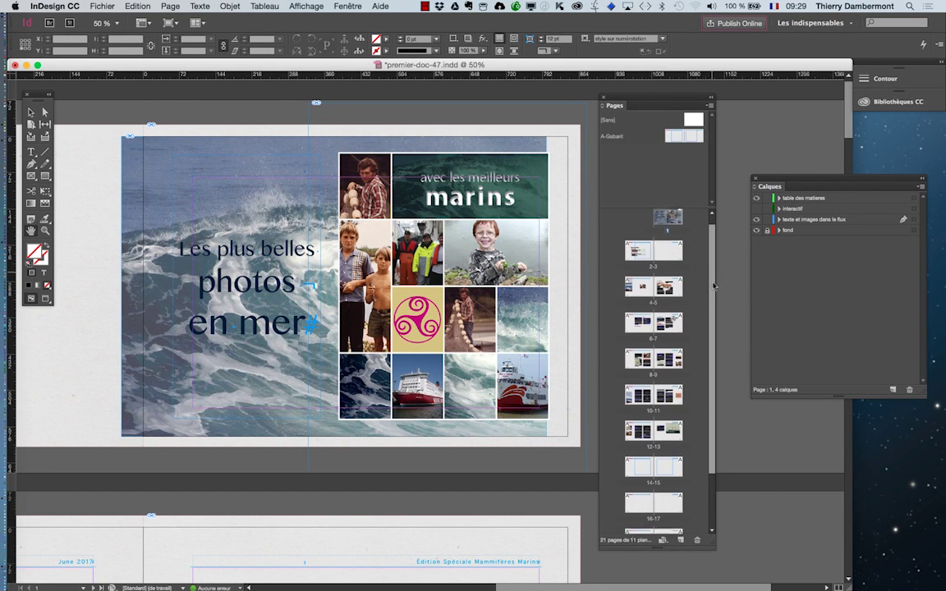
scroll(715, 235, "up", 3)
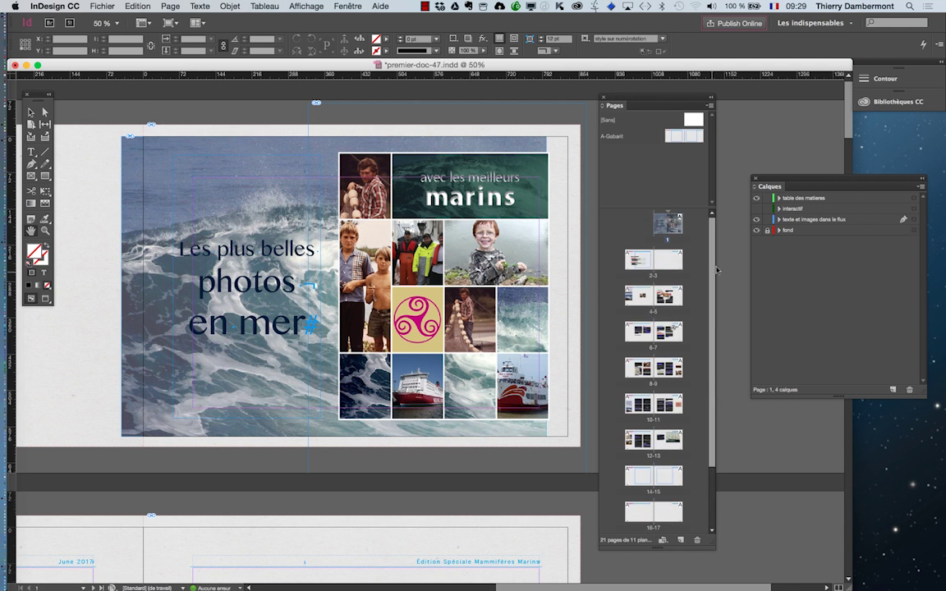
scroll(712, 336, "down", 3)
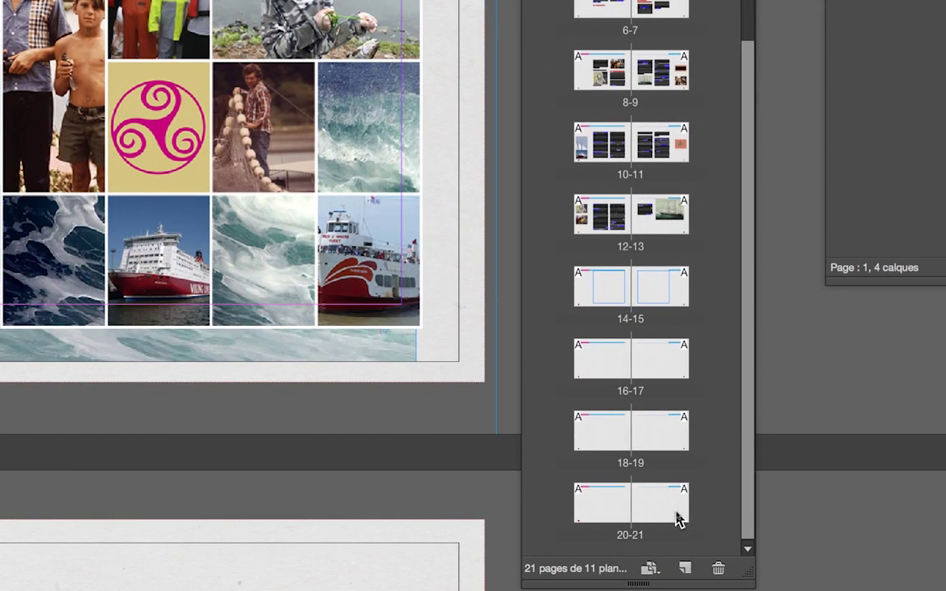
left_click_drag(678, 517, 711, 562)
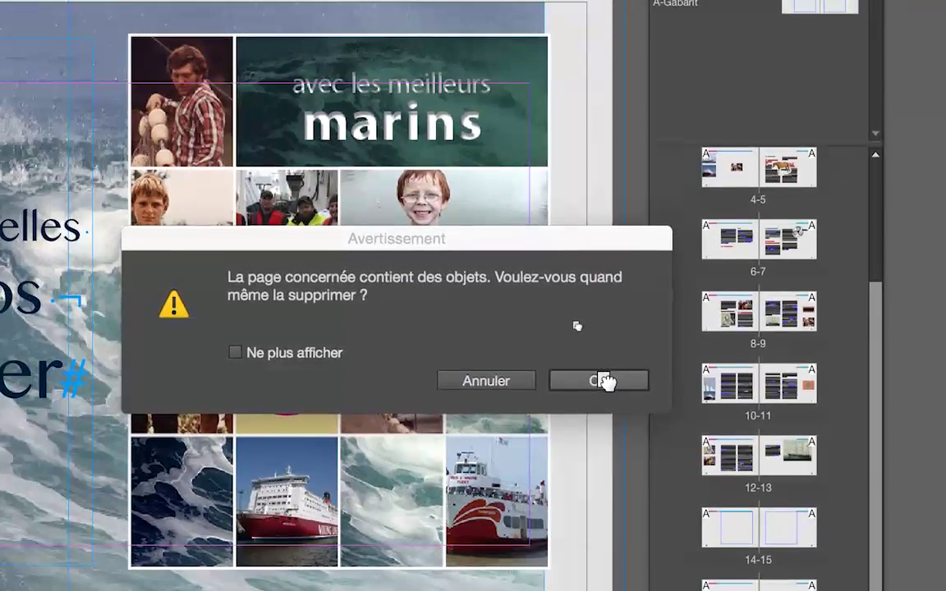
left_click(446, 113)
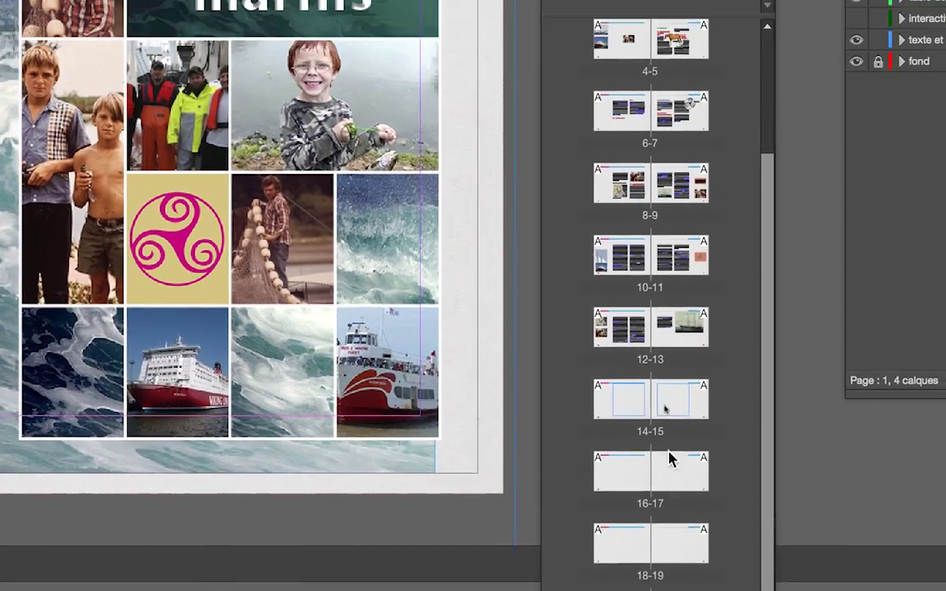
Step: Examine the page thumbnails from the cover to the end to check the first and last pages
scroll(666, 344, "up", 5)
scroll(671, 346, "down", 3)
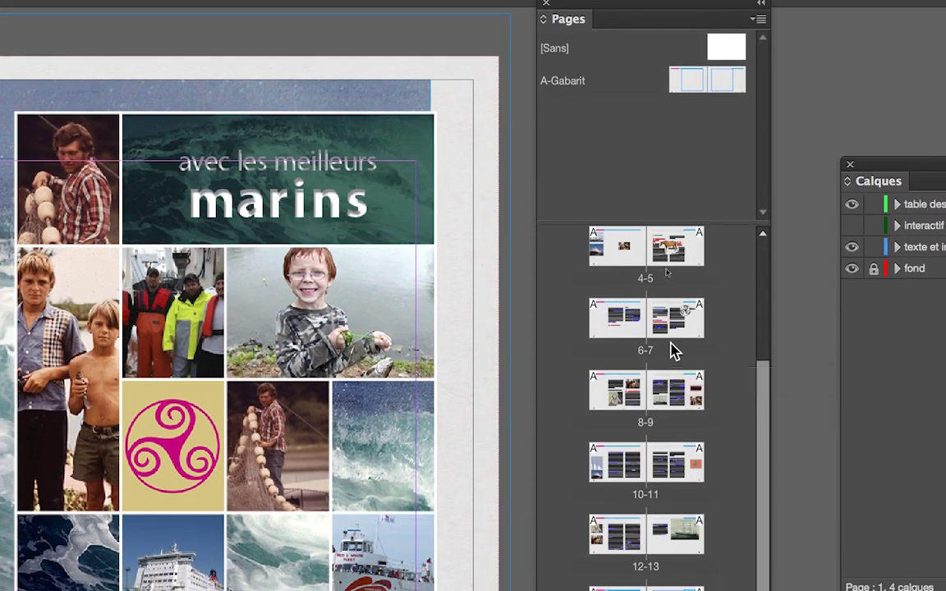
scroll(677, 507, "up", 4)
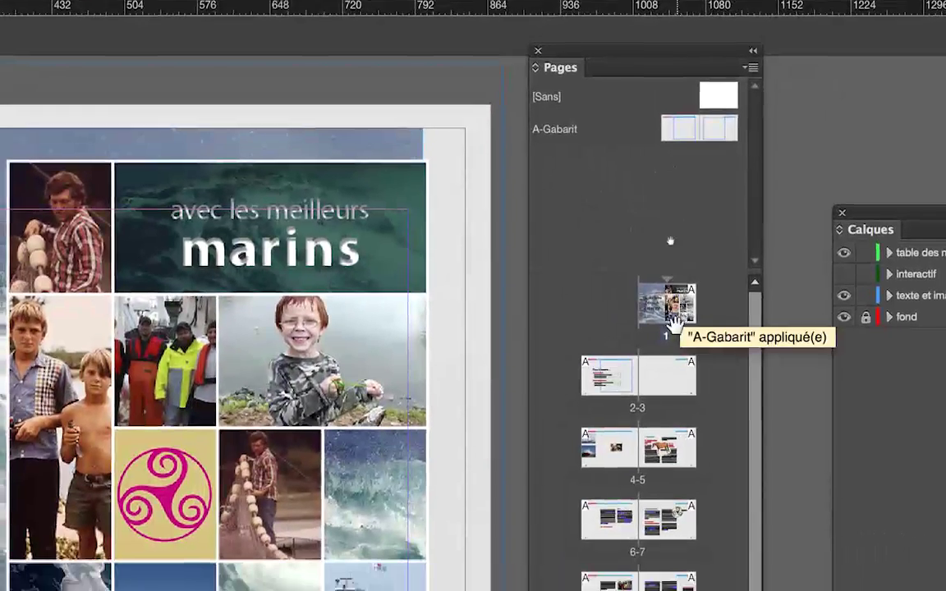
scroll(658, 450, "down", 5)
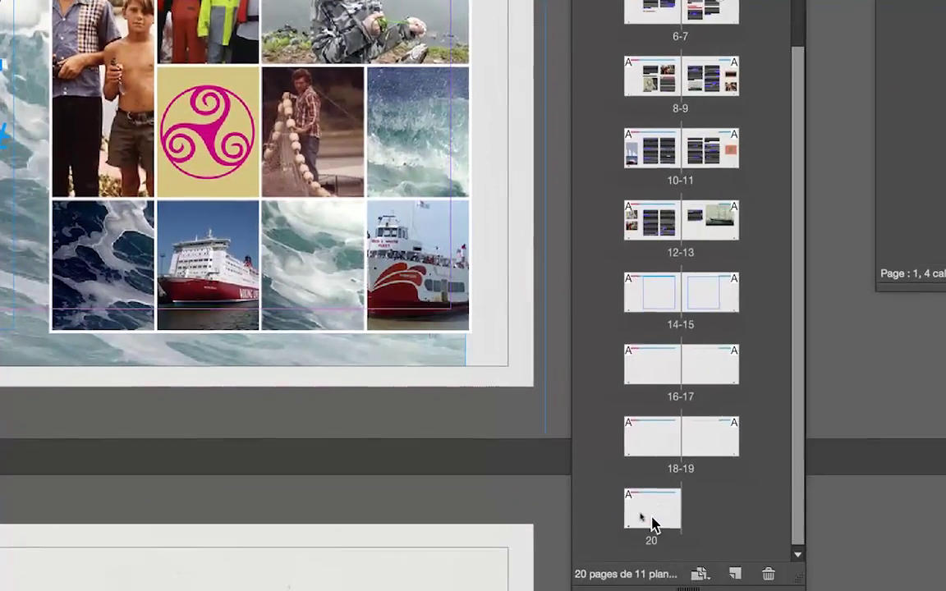
left_click_drag(652, 524, 654, 528)
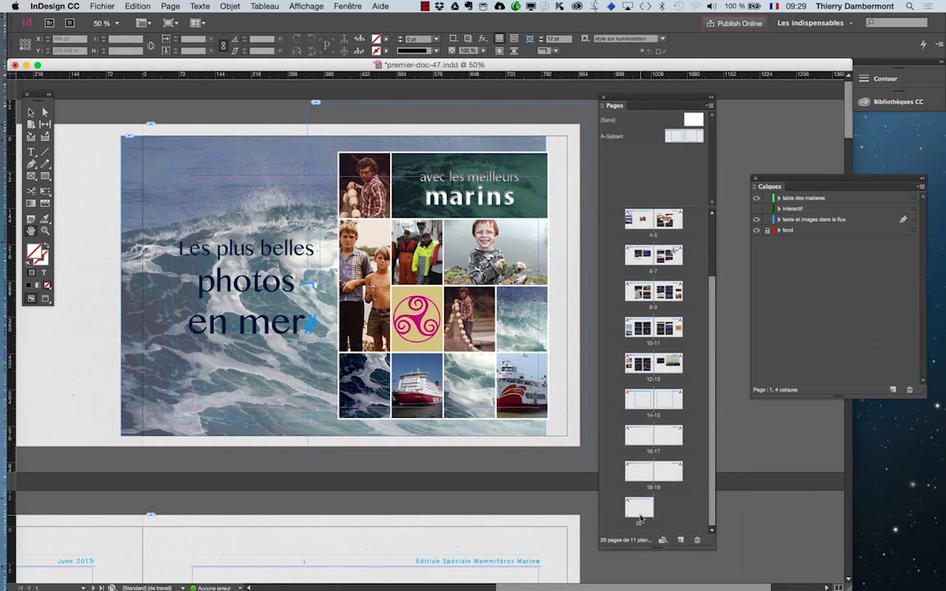
scroll(674, 405, "up", 3)
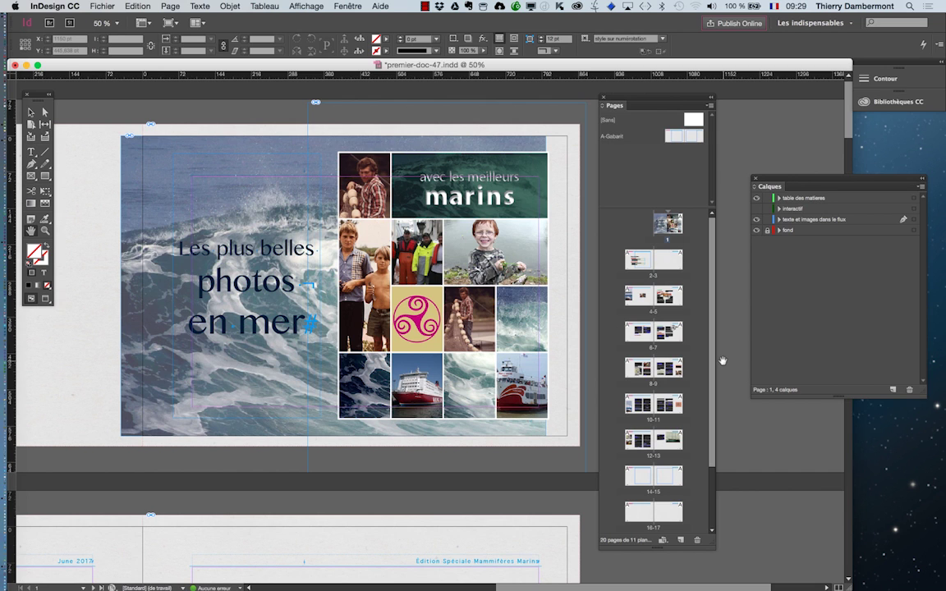
Step: Save the document as a new version named premier-doc-48.indd in the jour 1 ID avancé folder
left_click(93, 5)
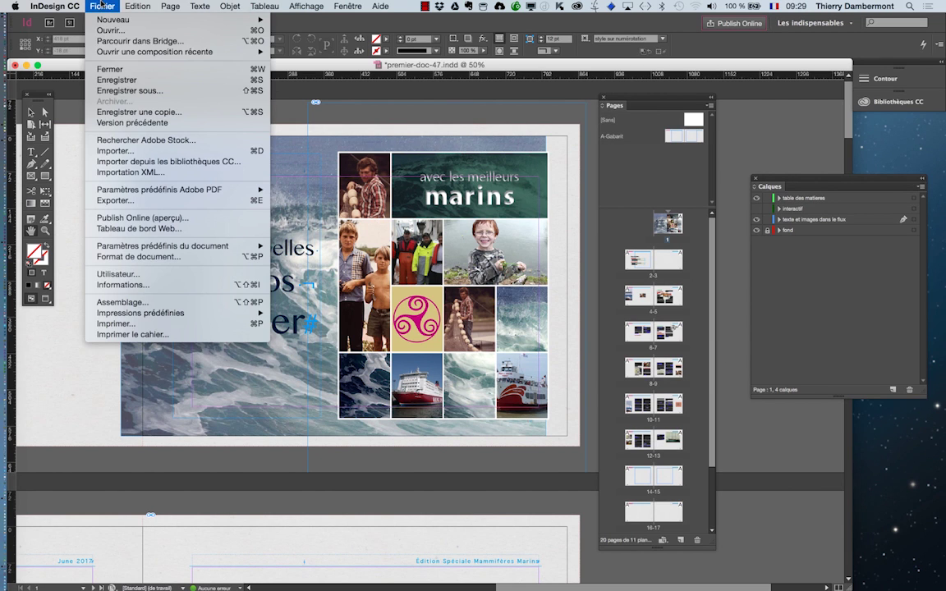
left_click(128, 91)
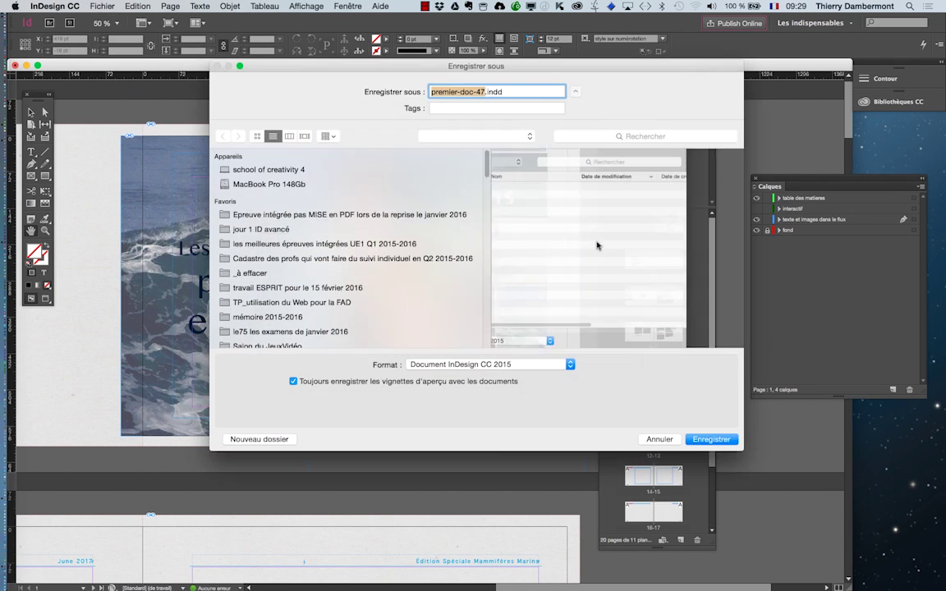
left_click(484, 91)
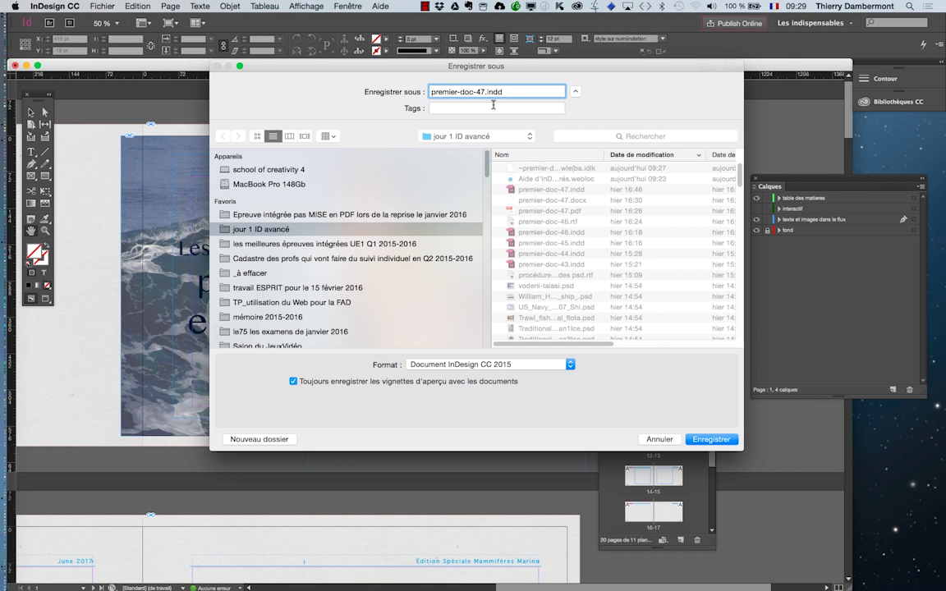
key("BackSpace")
type("8")
key("Return")
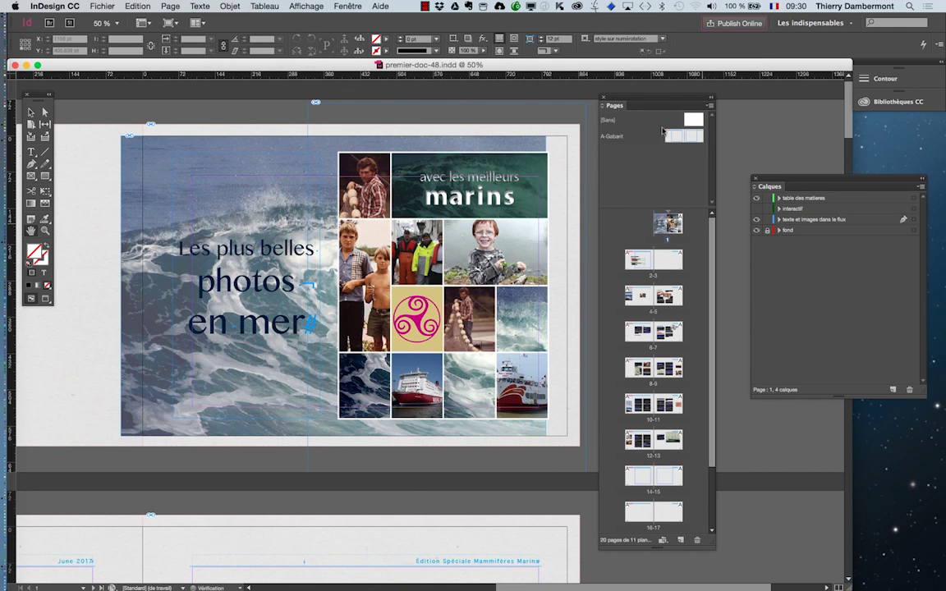
Step: Raise and enlarge the Pages panel so that all the page thumbnails fit in it
left_click_drag(645, 102, 647, 73)
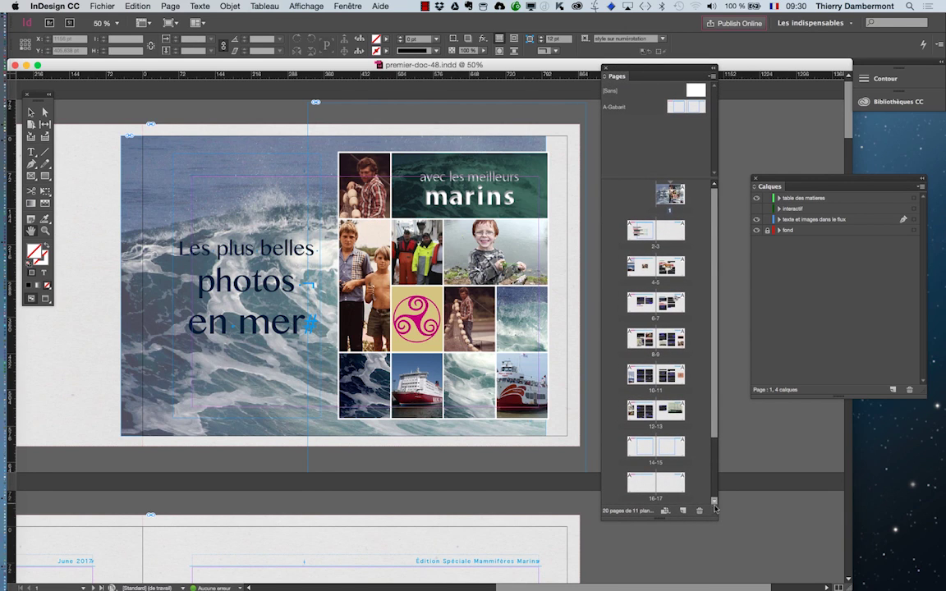
left_click_drag(716, 517, 737, 583)
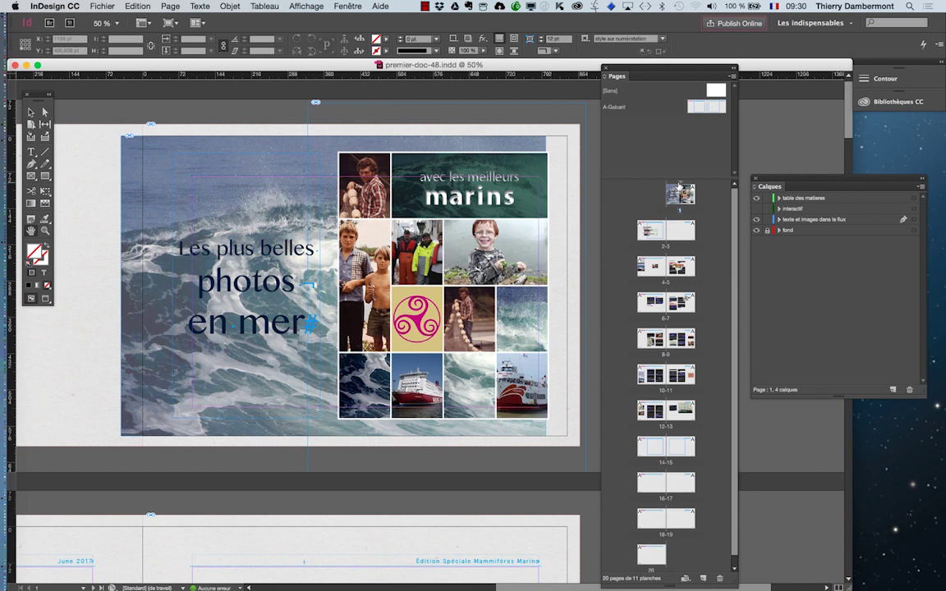
Step: Save the document under the new name CHAP1-01.indd in the jour 1 ID avancé folder
left_click(103, 6)
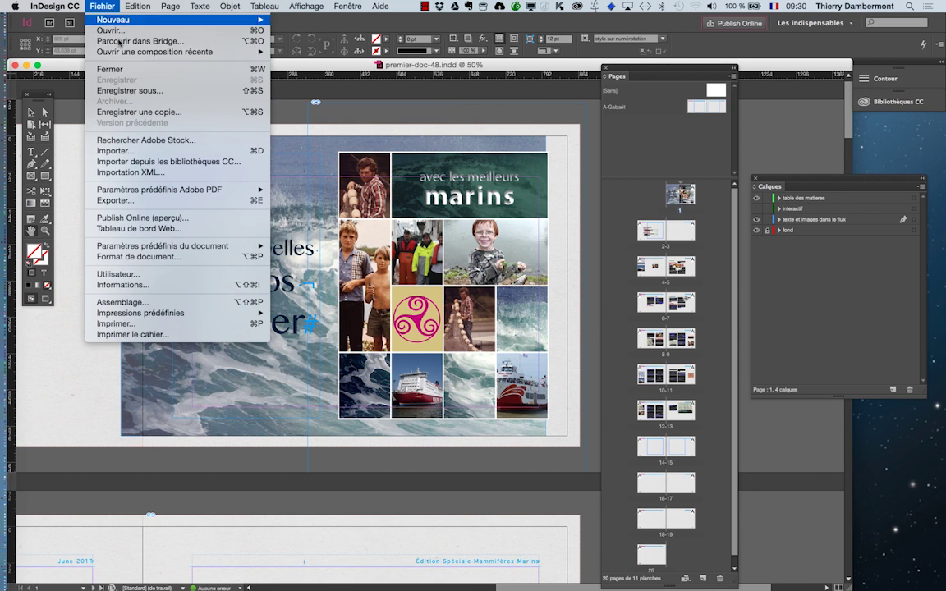
left_click(128, 90)
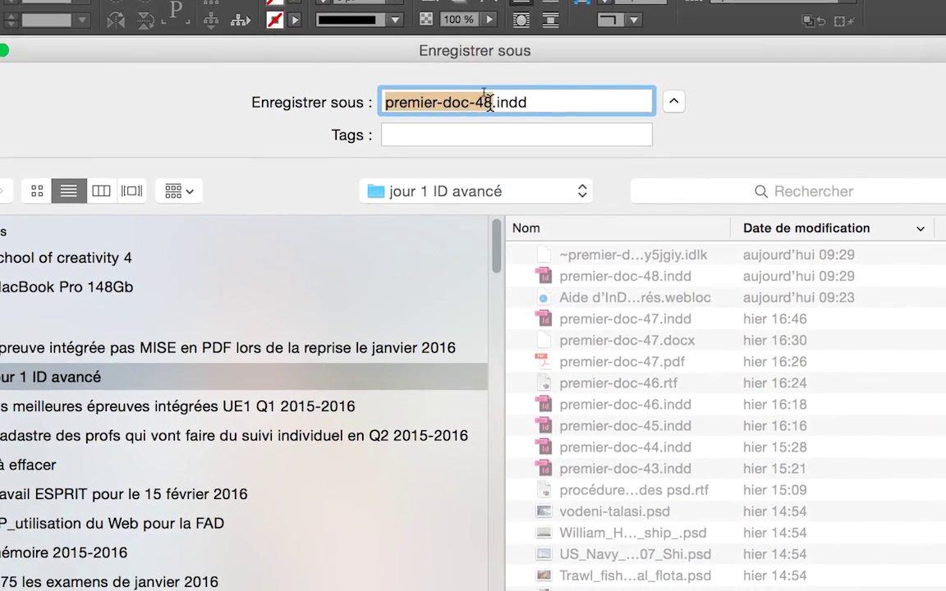
left_click(495, 105)
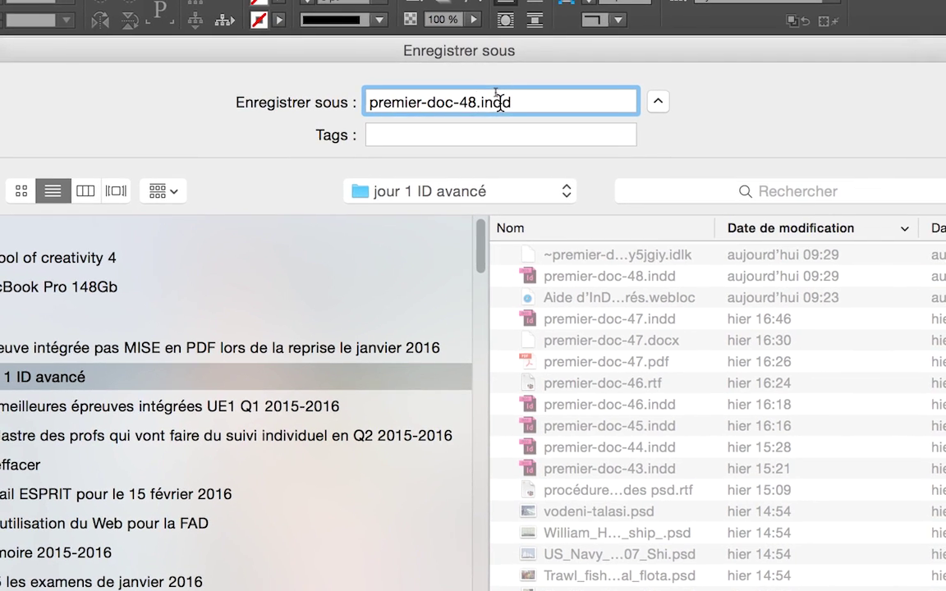
left_click_drag(485, 101, 423, 75)
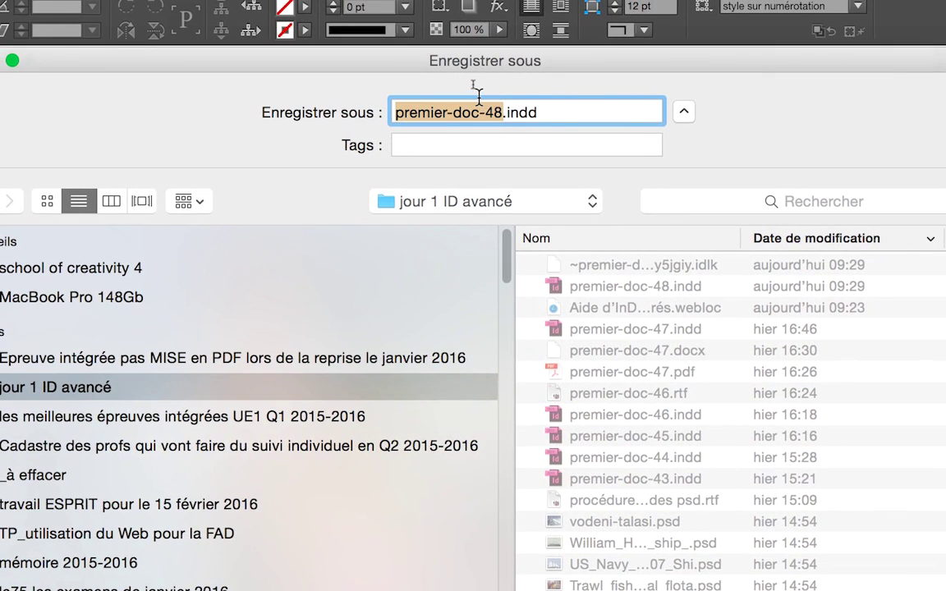
type("CHAP1")
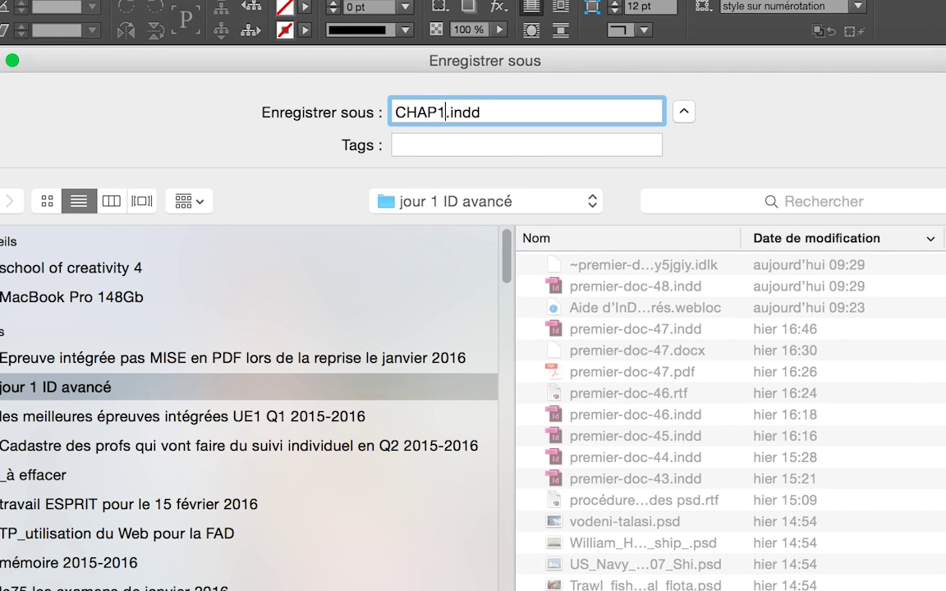
type("-01")
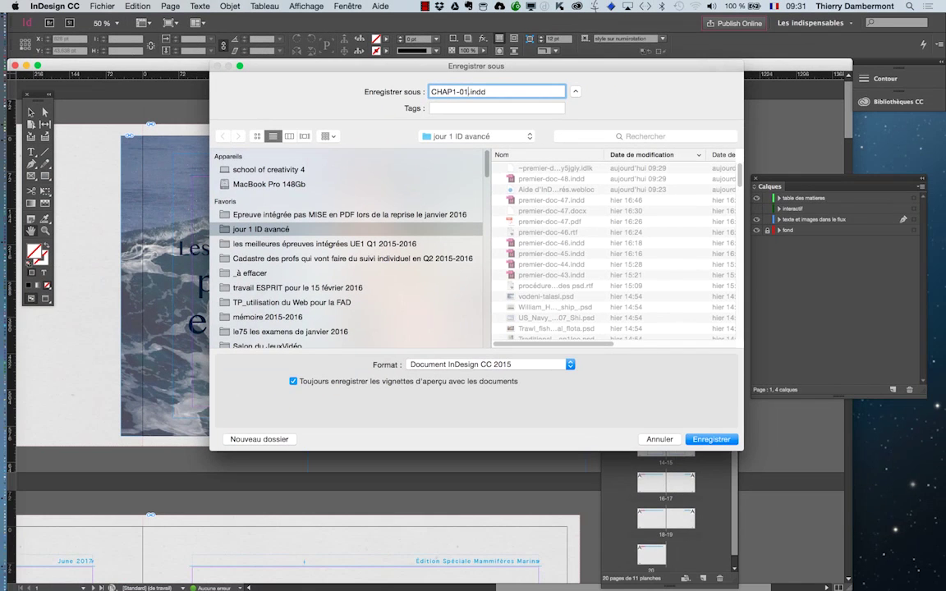
key("Return")
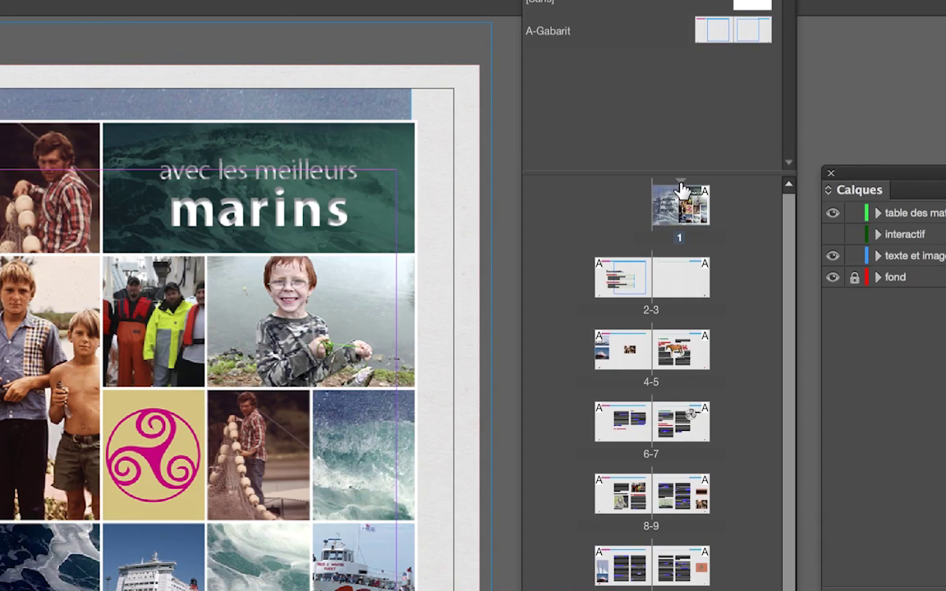
Step: Switch the section starting at page 1 to automatic page numbering and recheck its numbering and section options
left_click(679, 191, "shift")
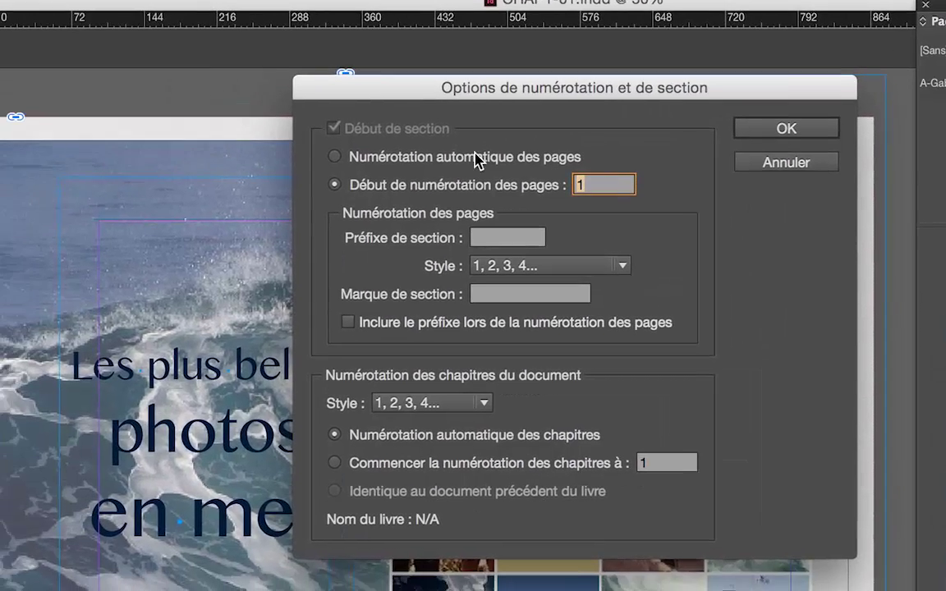
left_click(214, 123)
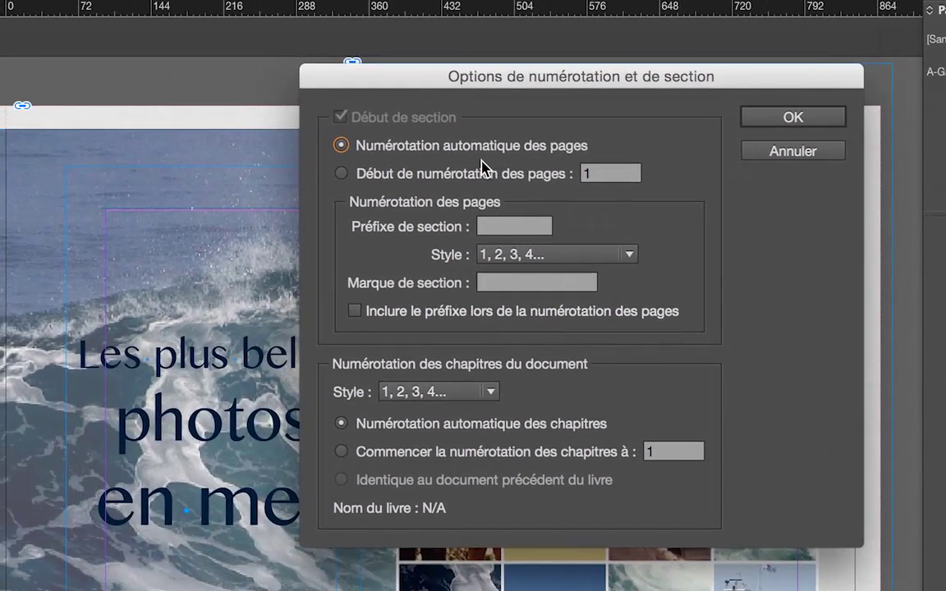
key("Return")
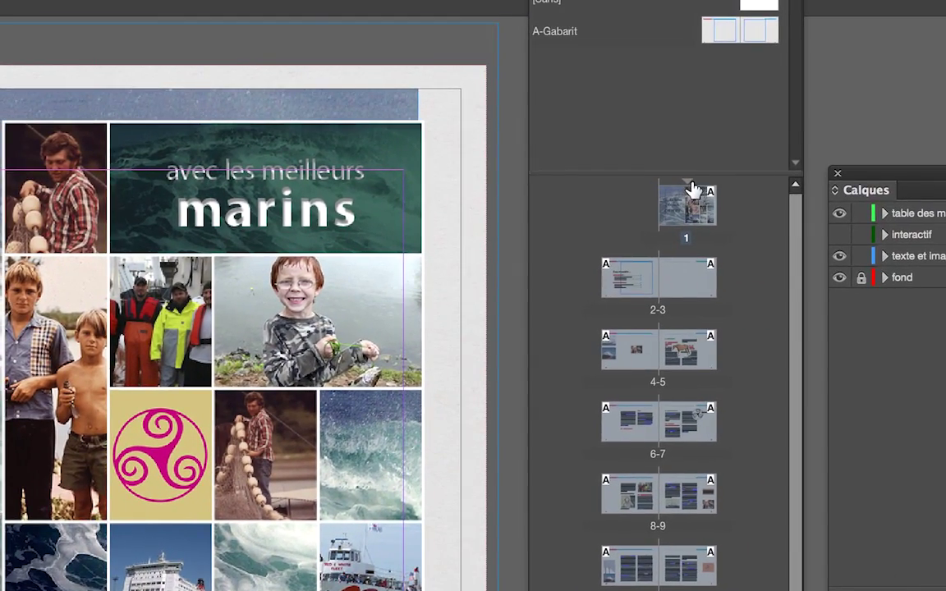
double_click(692, 188)
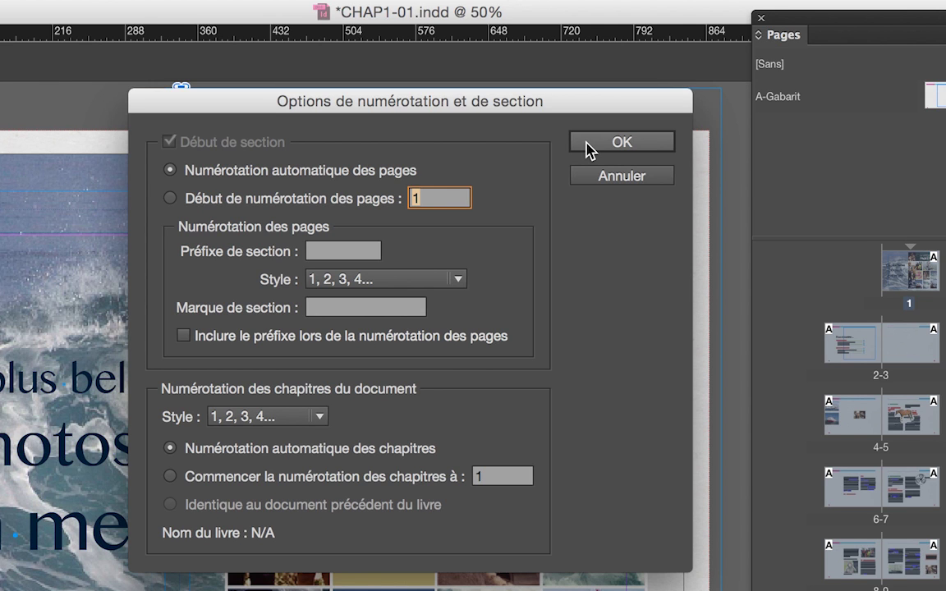
left_click(621, 142)
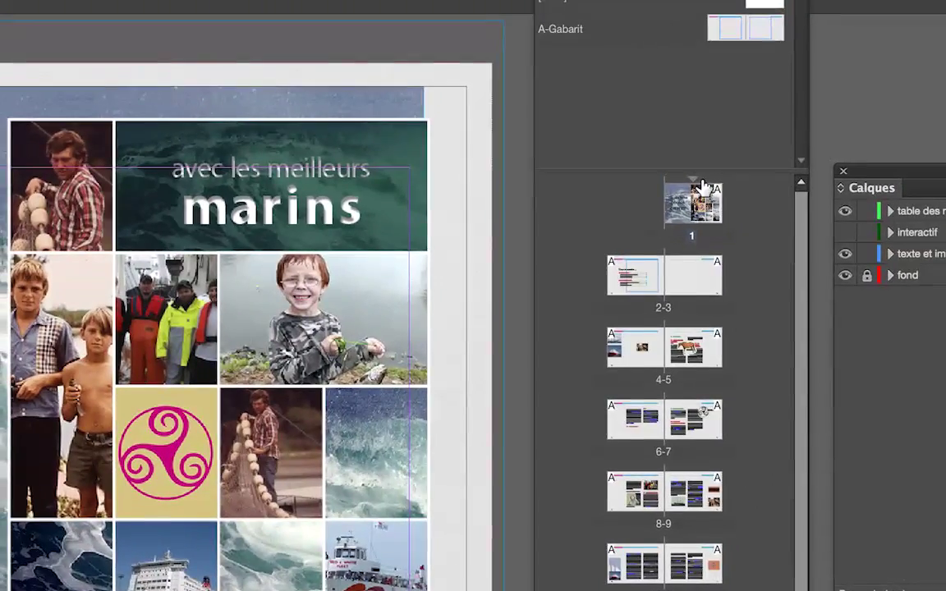
double_click(697, 182)
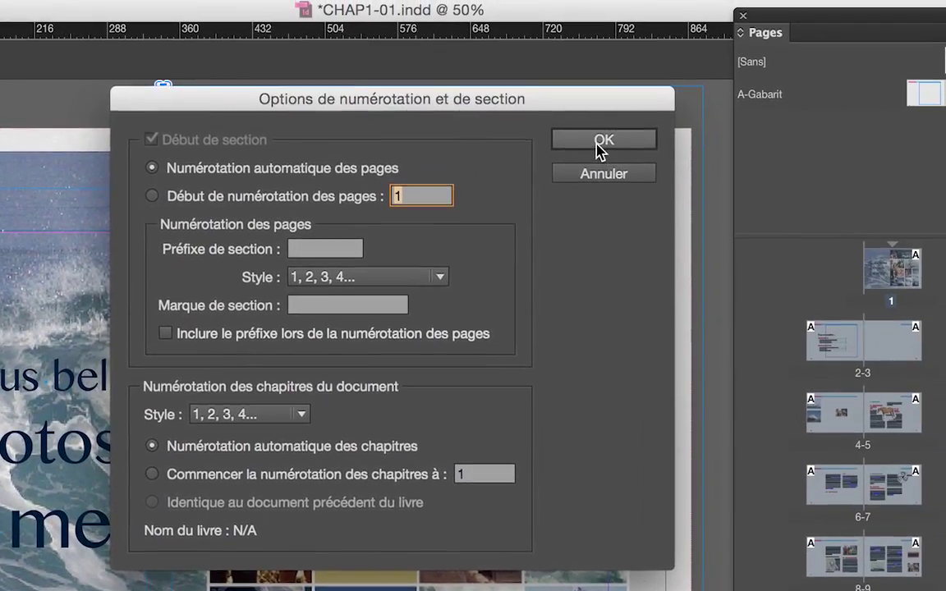
left_click(782, 120)
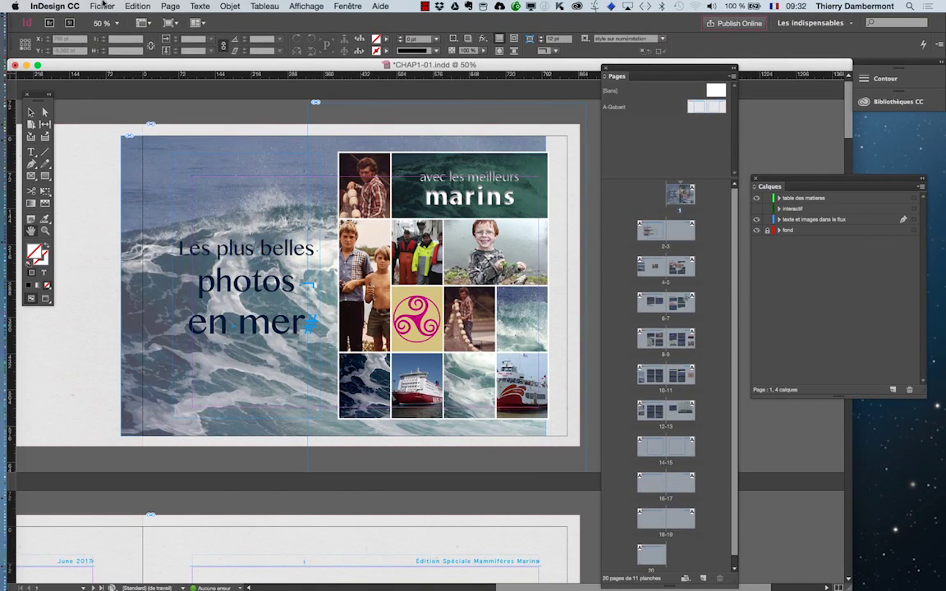
Step: Save the changes to CHAP1-01.indd and close the document
left_click(102, 6)
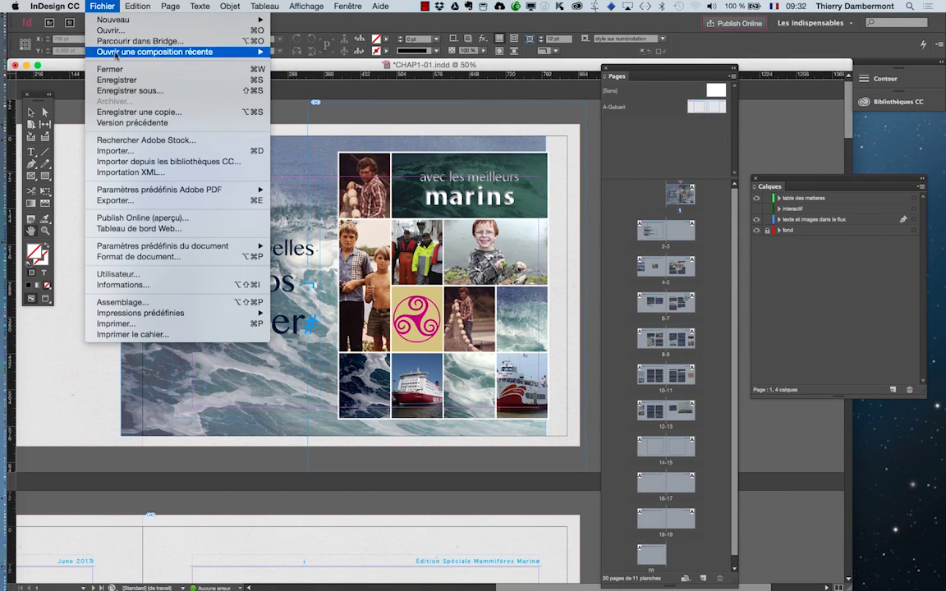
left_click(122, 80)
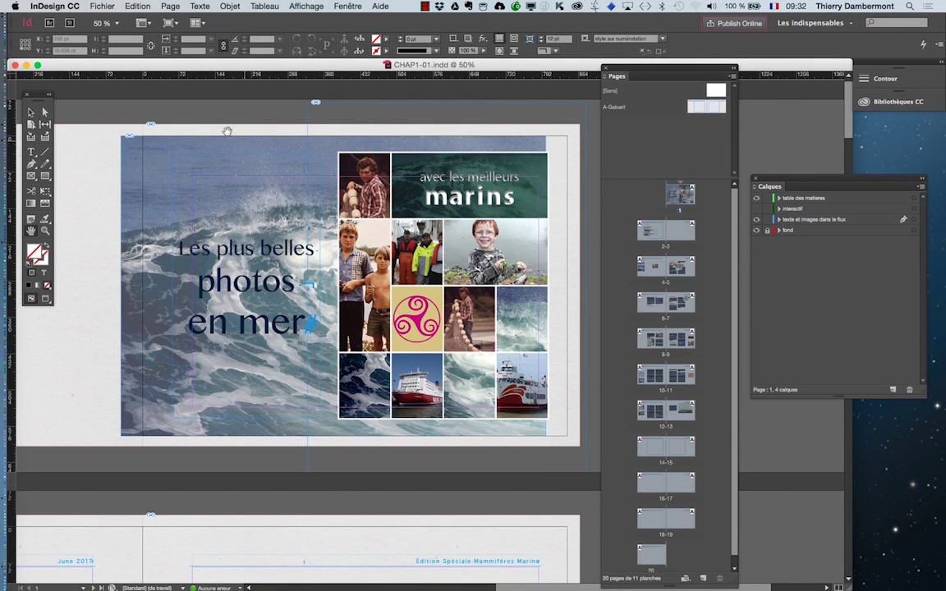
left_click_drag(125, 65, 250, 96)
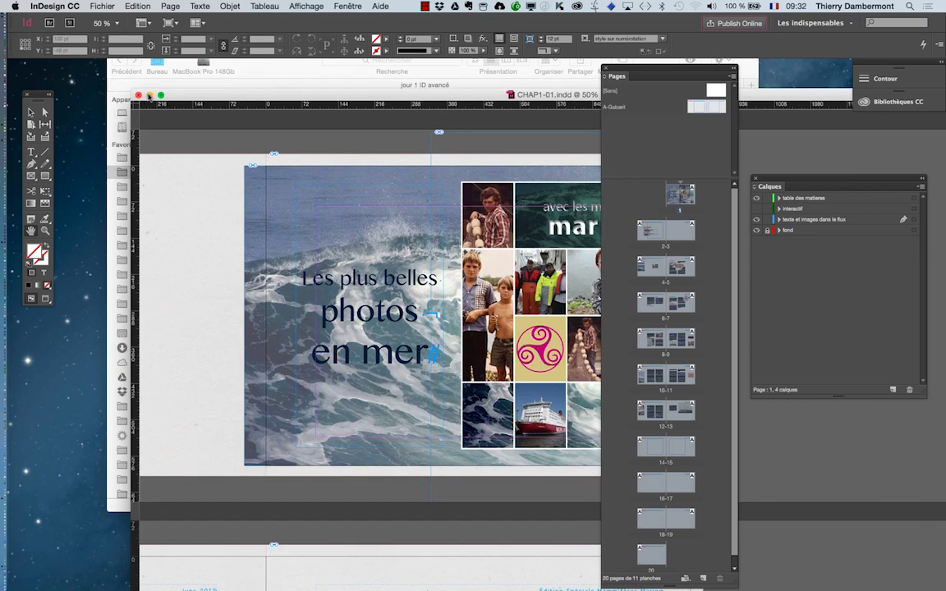
left_click(138, 95)
Step: Switch to the Finder and duplicate CHAP1-01.indd three times in the jour 1 ID avancé folder
left_click(315, 97)
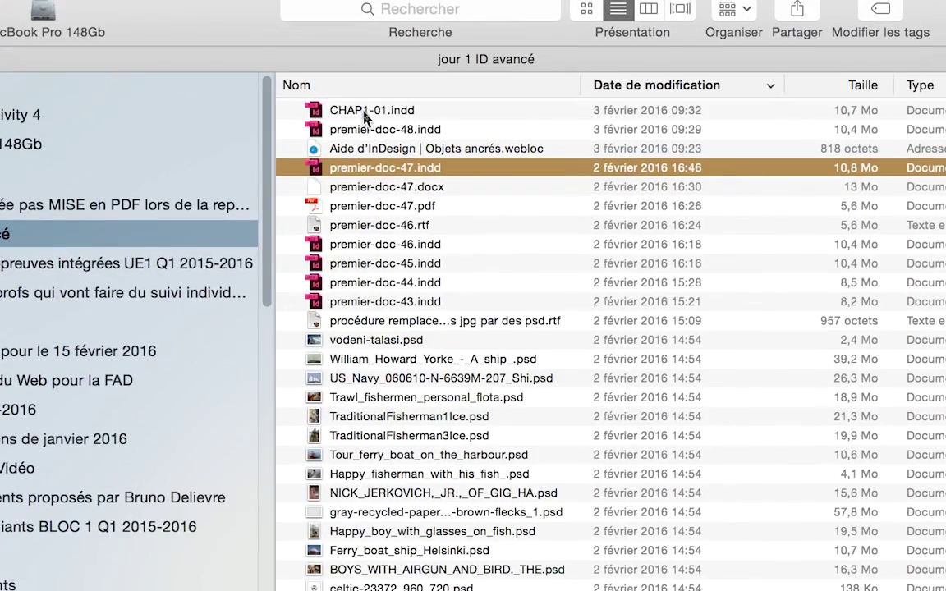
left_click(364, 112)
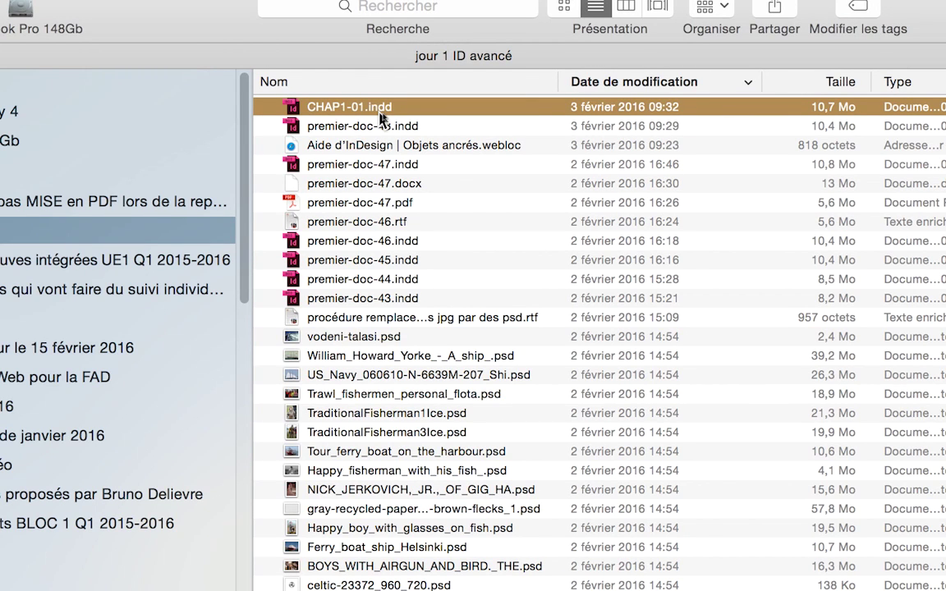
scroll(379, 117, "down", 15)
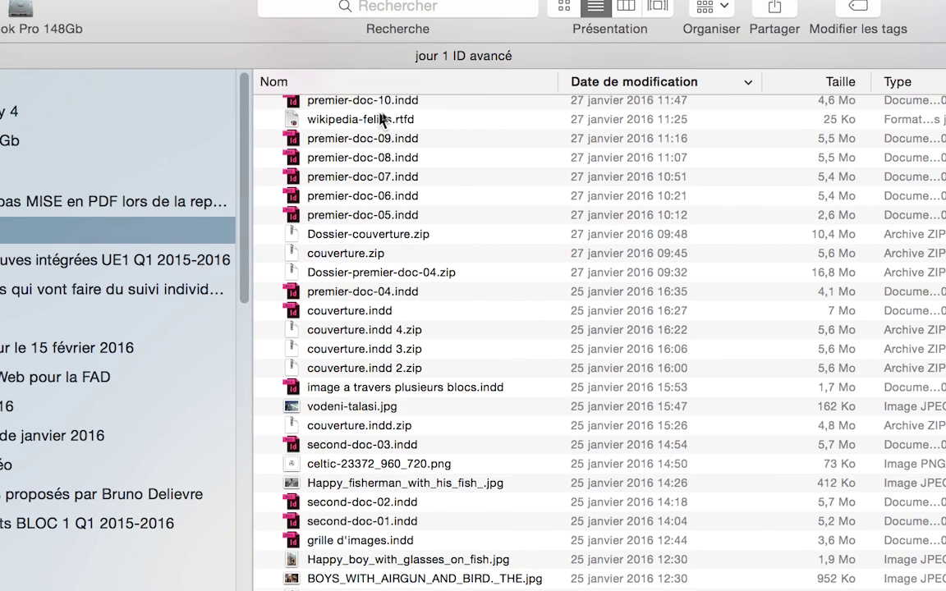
scroll(382, 121, "up", 10)
scroll(374, 123, "up", 5)
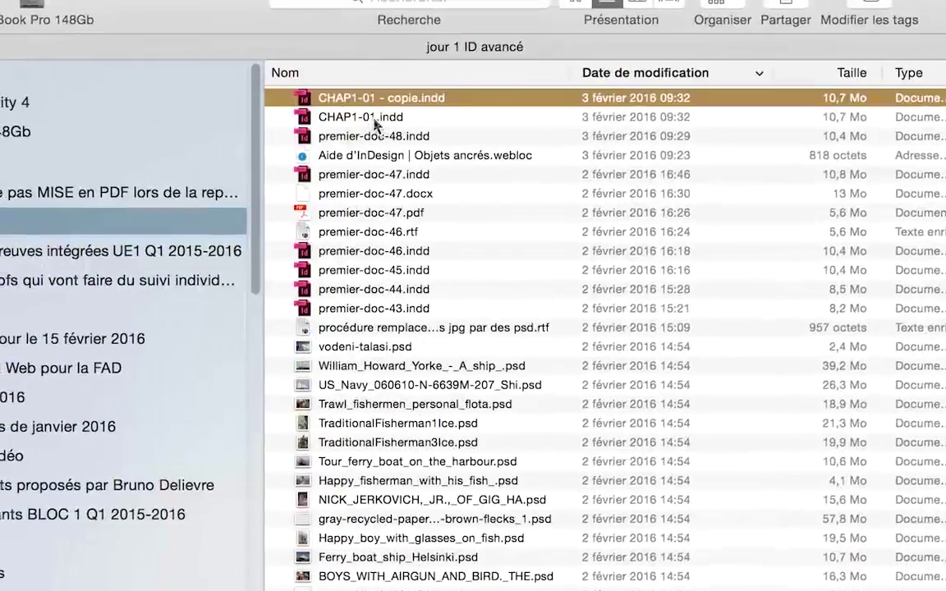
scroll(372, 121, "down", 15)
scroll(371, 121, "up", 15)
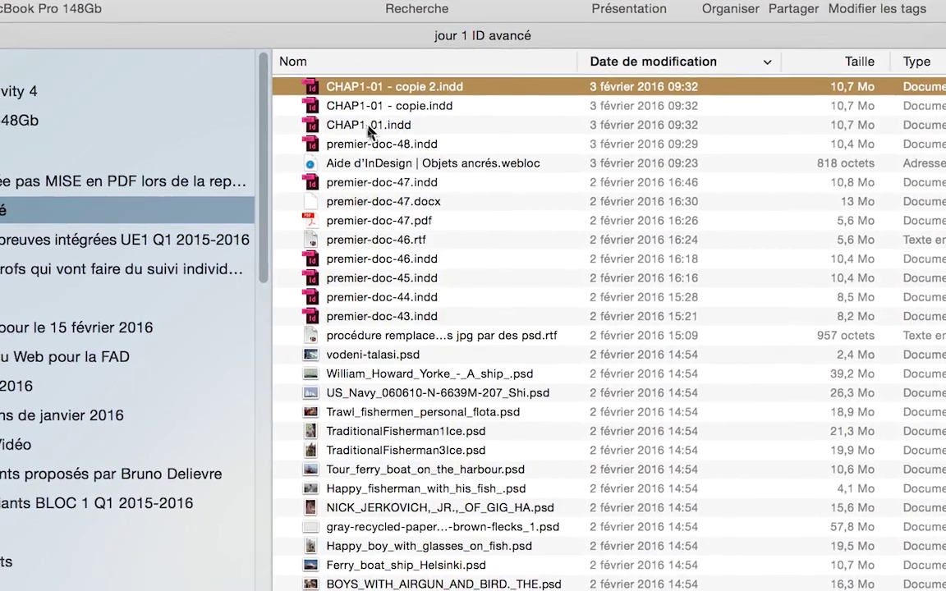
key("super+d")
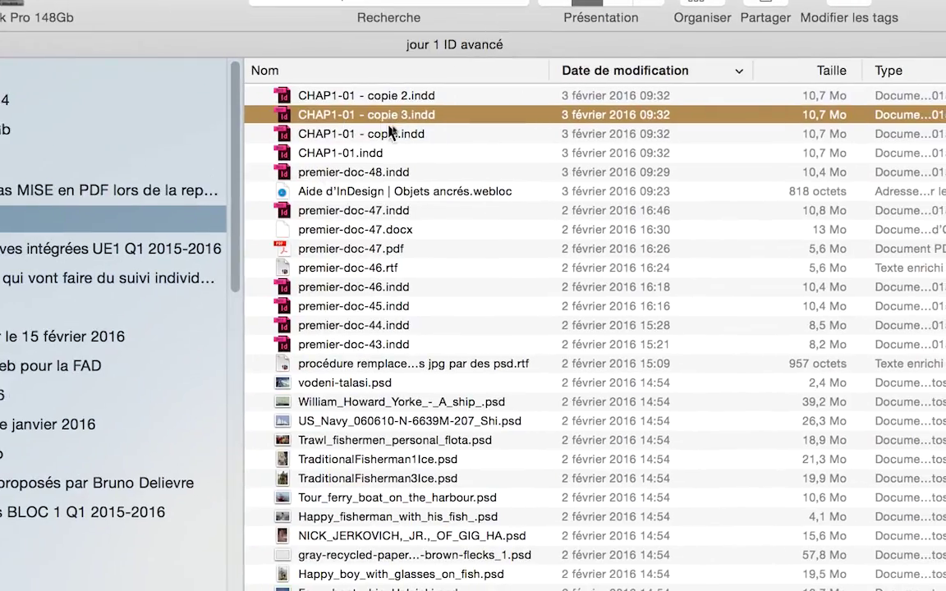
Step: Rename the file CHAP1-01 - copie.indd as CHAP2-01.indd
left_click(377, 129)
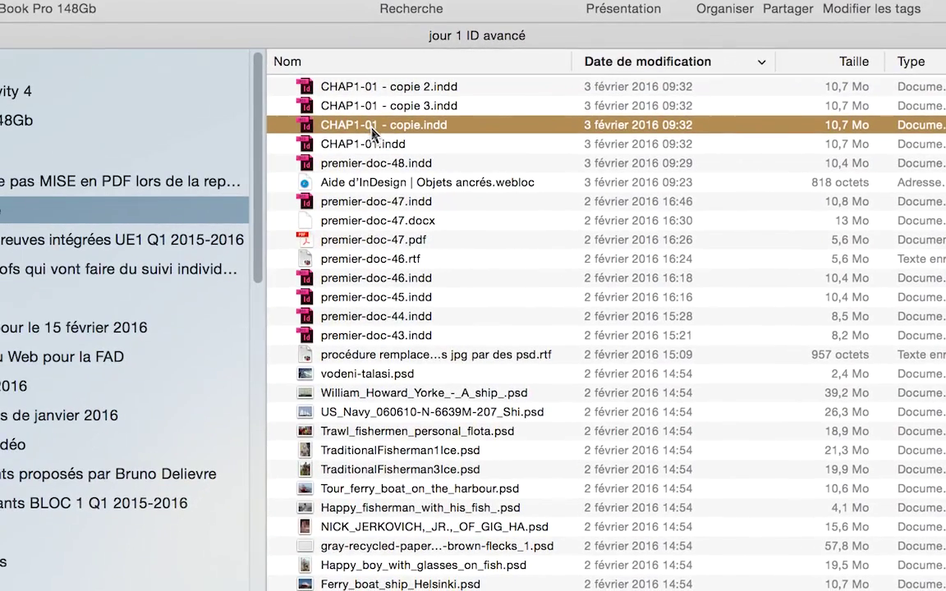
left_click(371, 129)
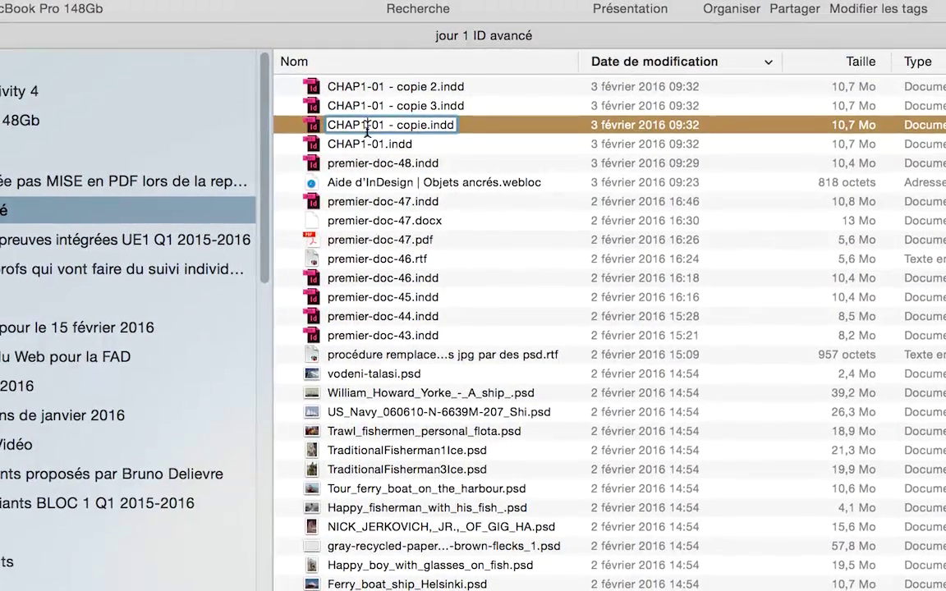
left_click(367, 129)
key("BackSpace")
type("2")
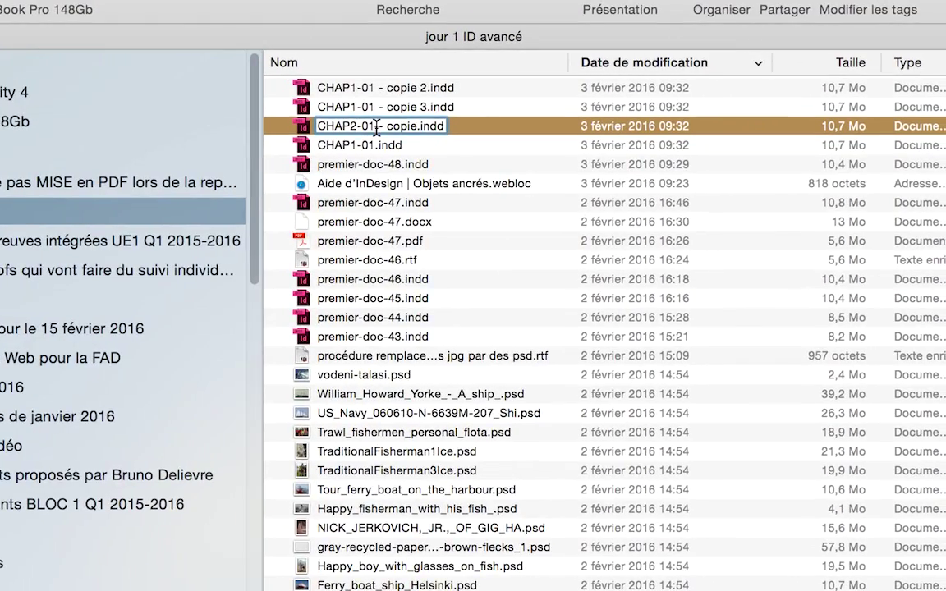
left_click_drag(375, 127, 397, 127)
key("BackSpace")
Step: Rename the file CHAP1-01 - copie 3.indd as CHAP3-01.indd
left_click(353, 114)
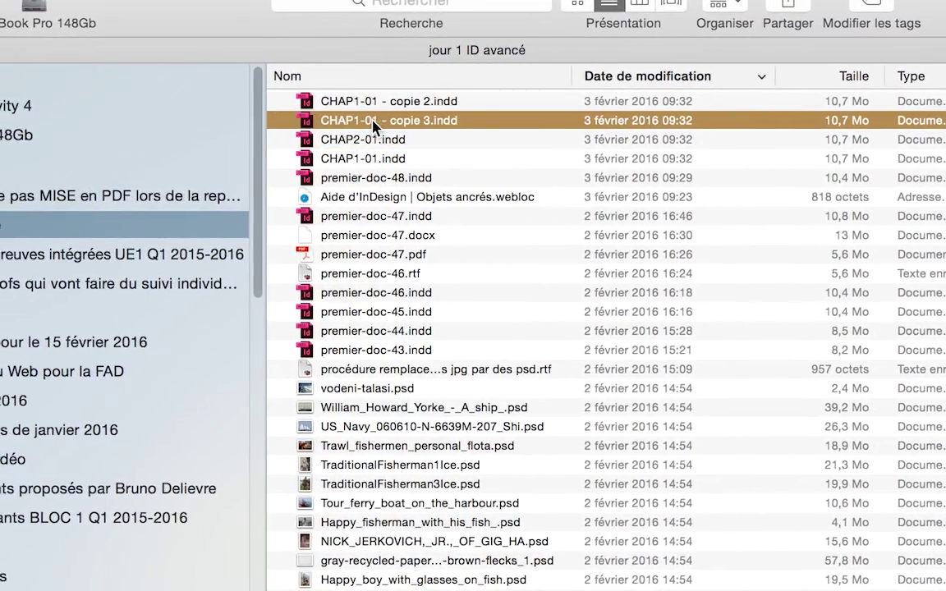
left_click(373, 120)
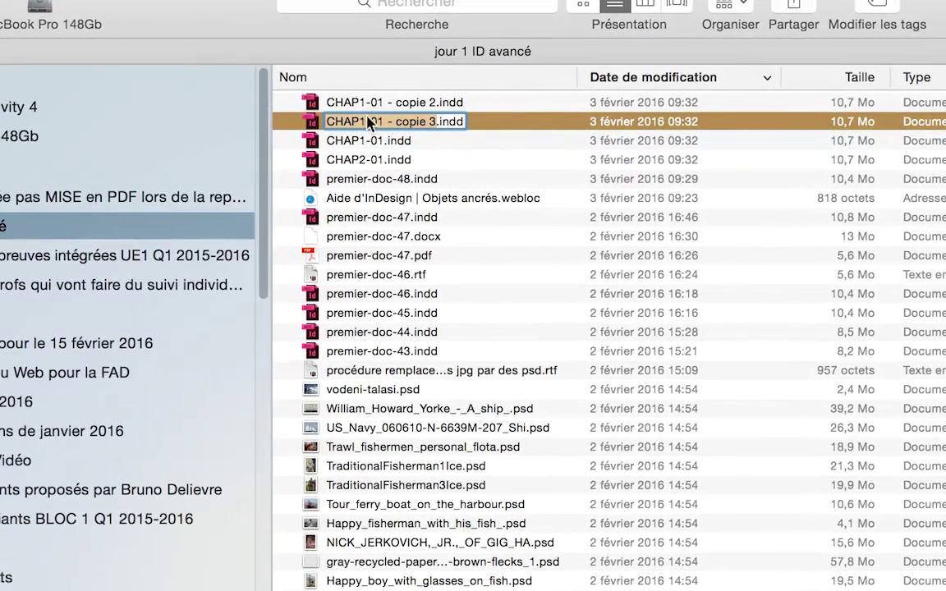
left_click(366, 122)
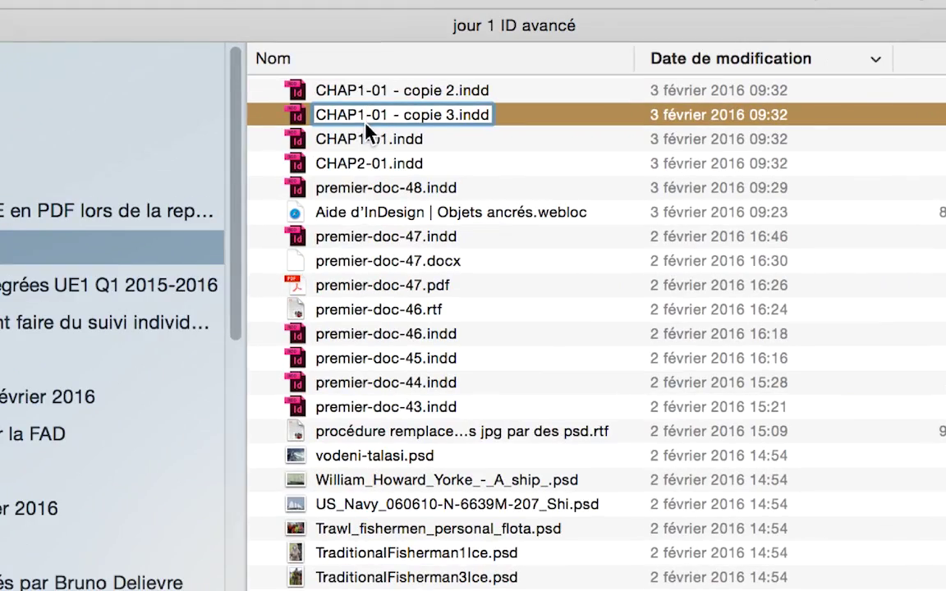
type("3")
key("BackSpace")
key("BackSpace")
type("3")
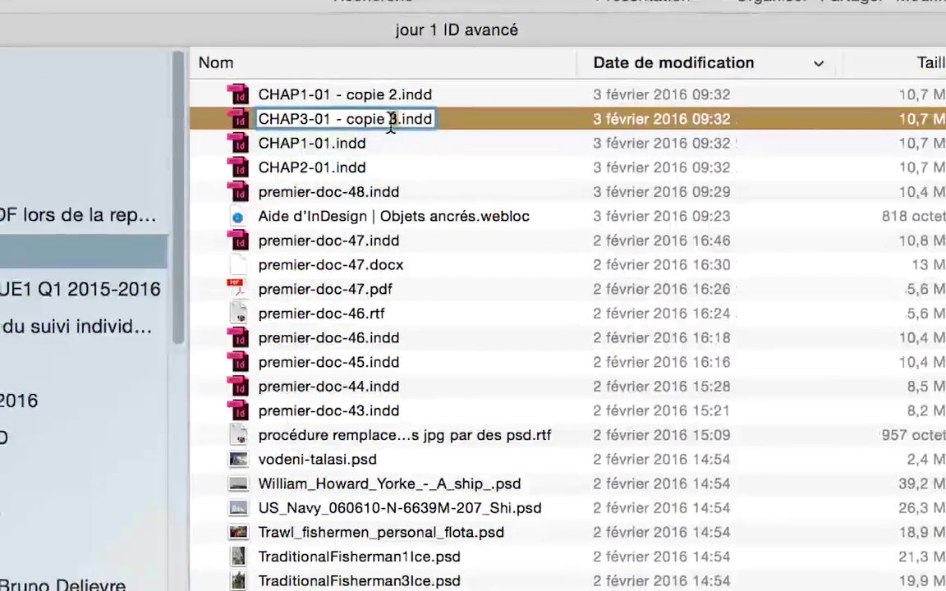
left_click_drag(394, 121, 335, 120)
key("BackSpace")
Step: Rename the file CHAP1-01 - copie 2.indd as CHAP4-01.indd
left_click(359, 101)
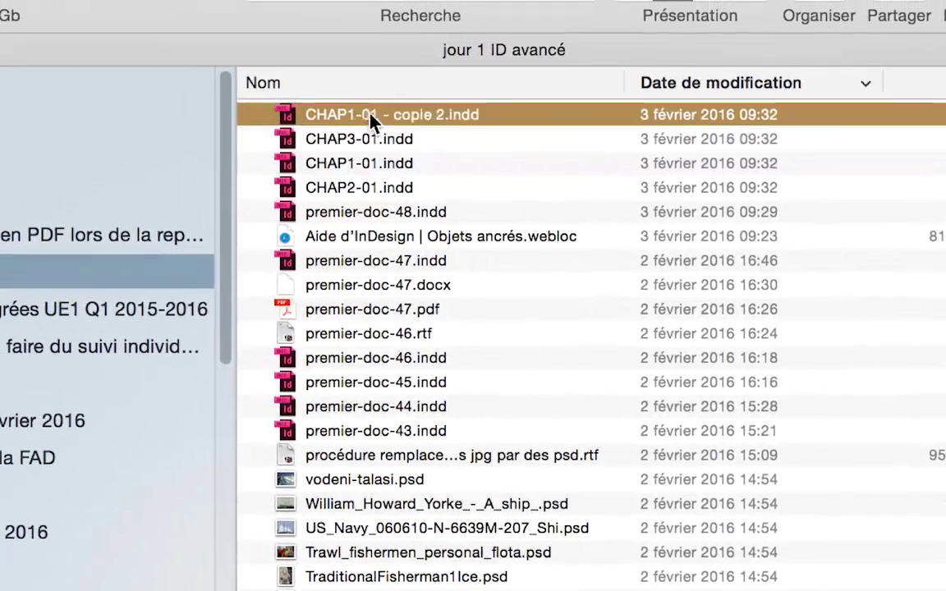
left_click(368, 117)
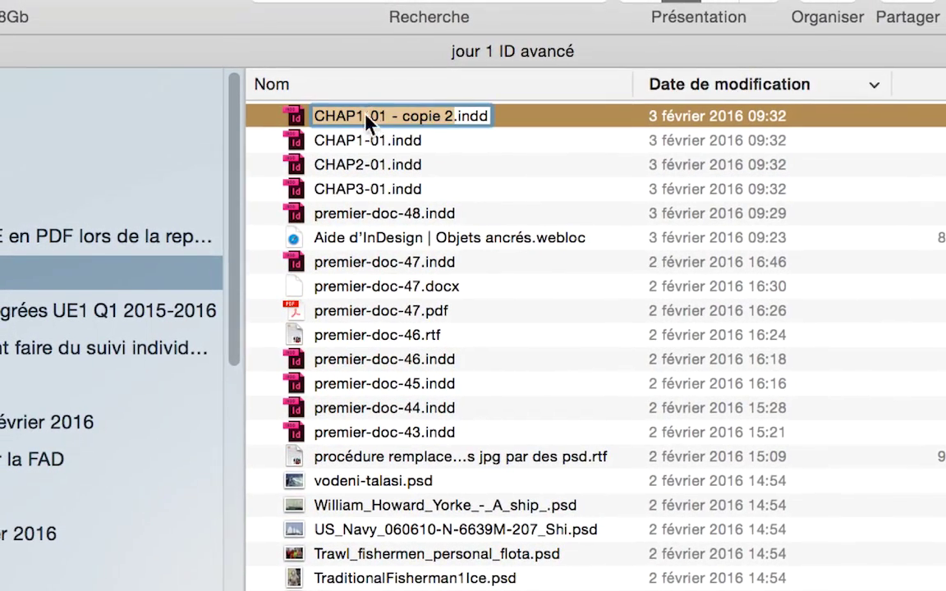
left_click(365, 116)
key("BackSpace")
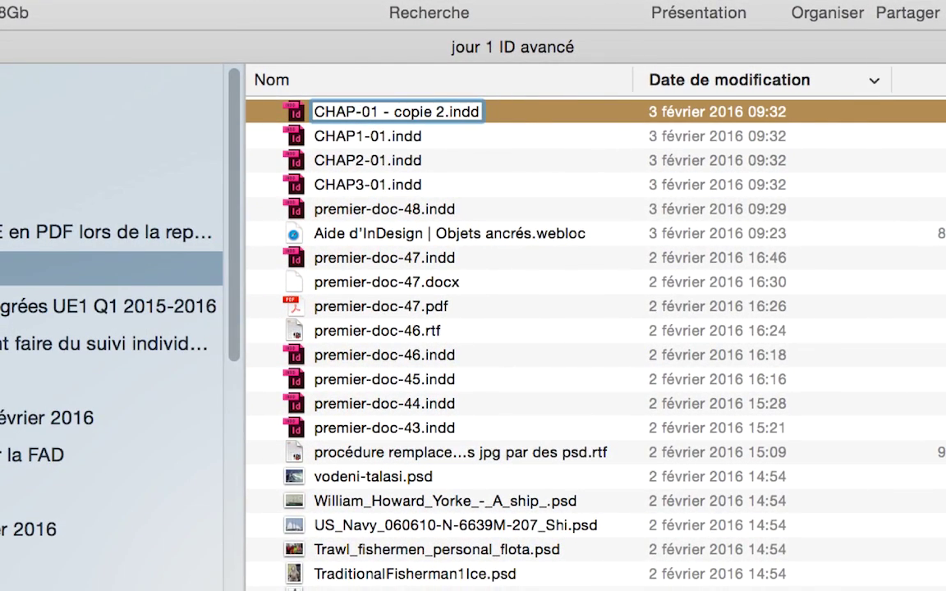
type("4")
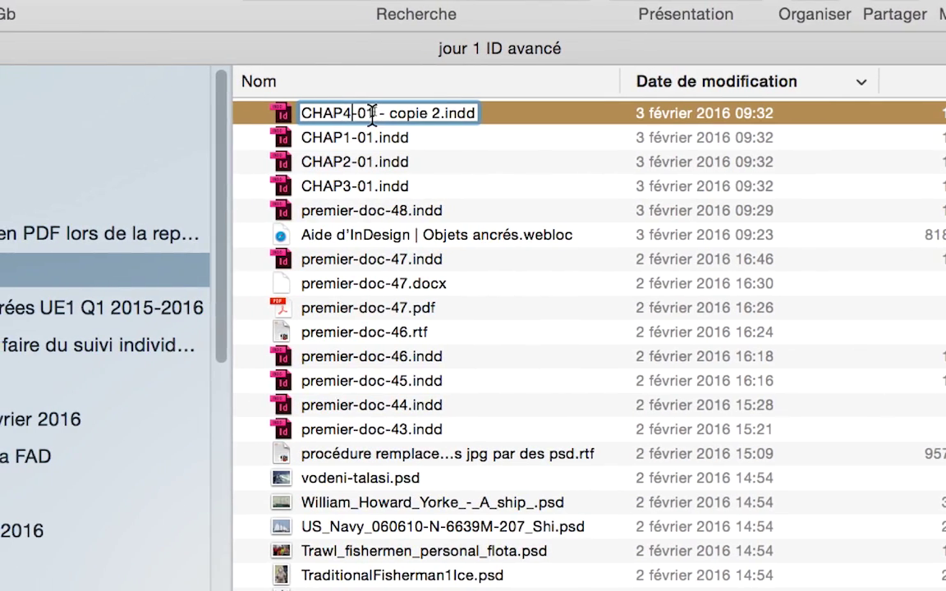
mouse_move(386, 113)
left_mouse_down()
mouse_move(423, 115)
mouse_move(402, 115)
left_mouse_up()
key("BackSpace")
key("Return")
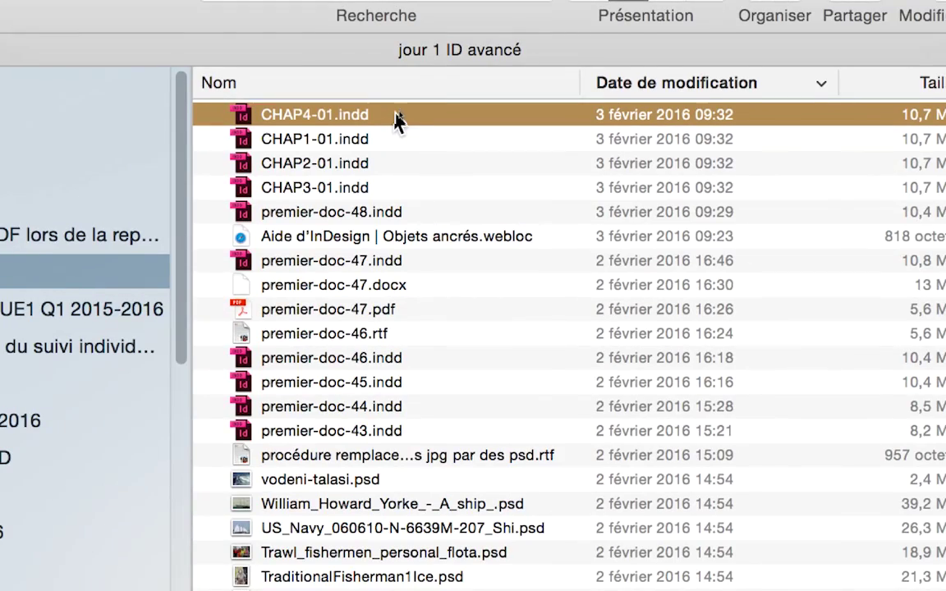
key("Return")
Step: Select the four chapter files from CHAP1-01.indd through CHAP4-01.indd together
left_click(393, 136)
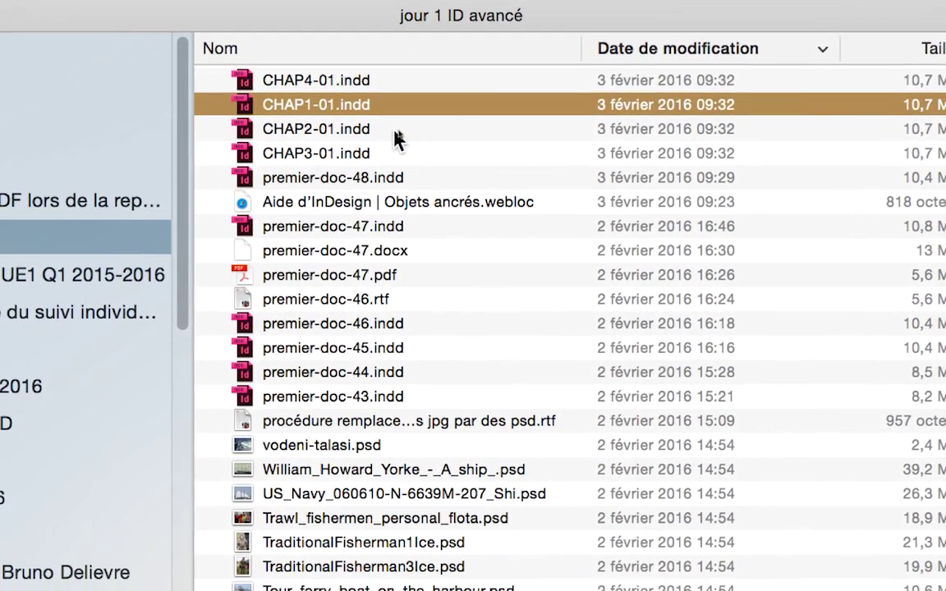
left_click(392, 164)
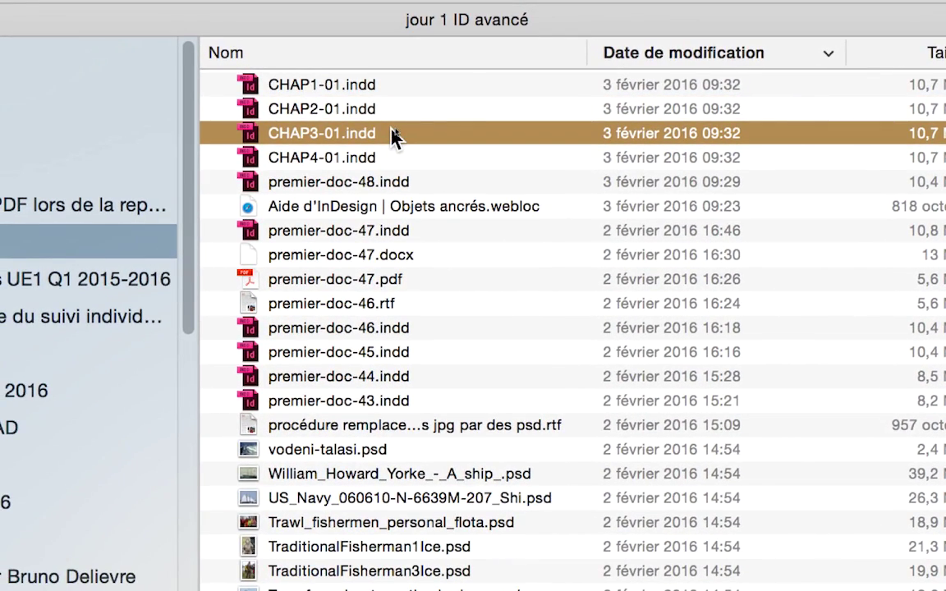
left_click(384, 84)
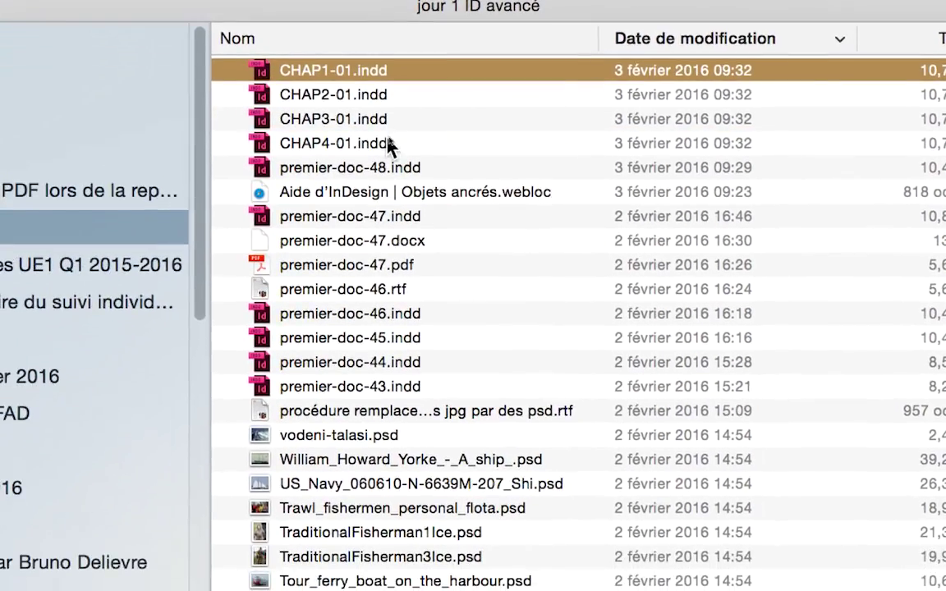
left_click(389, 145, "shift")
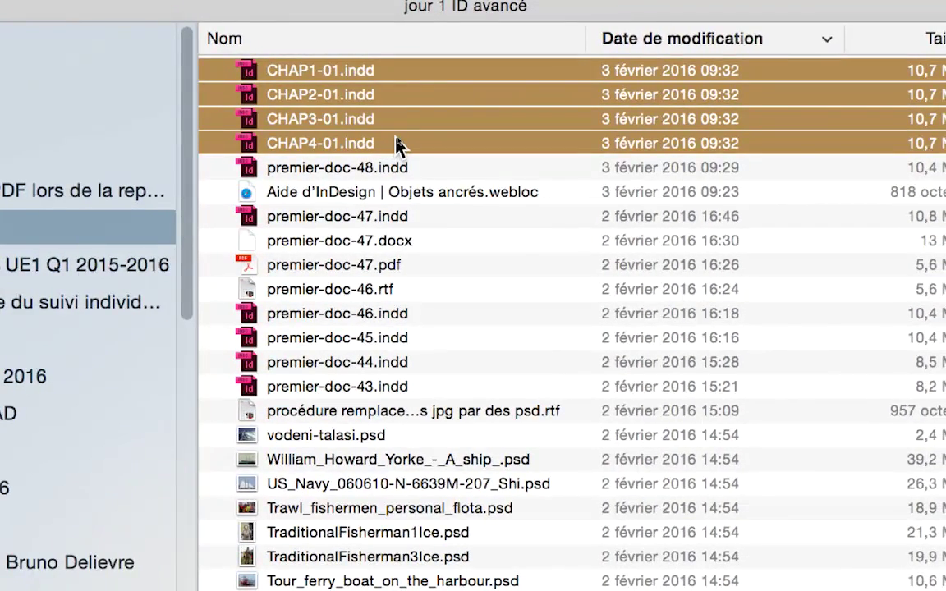